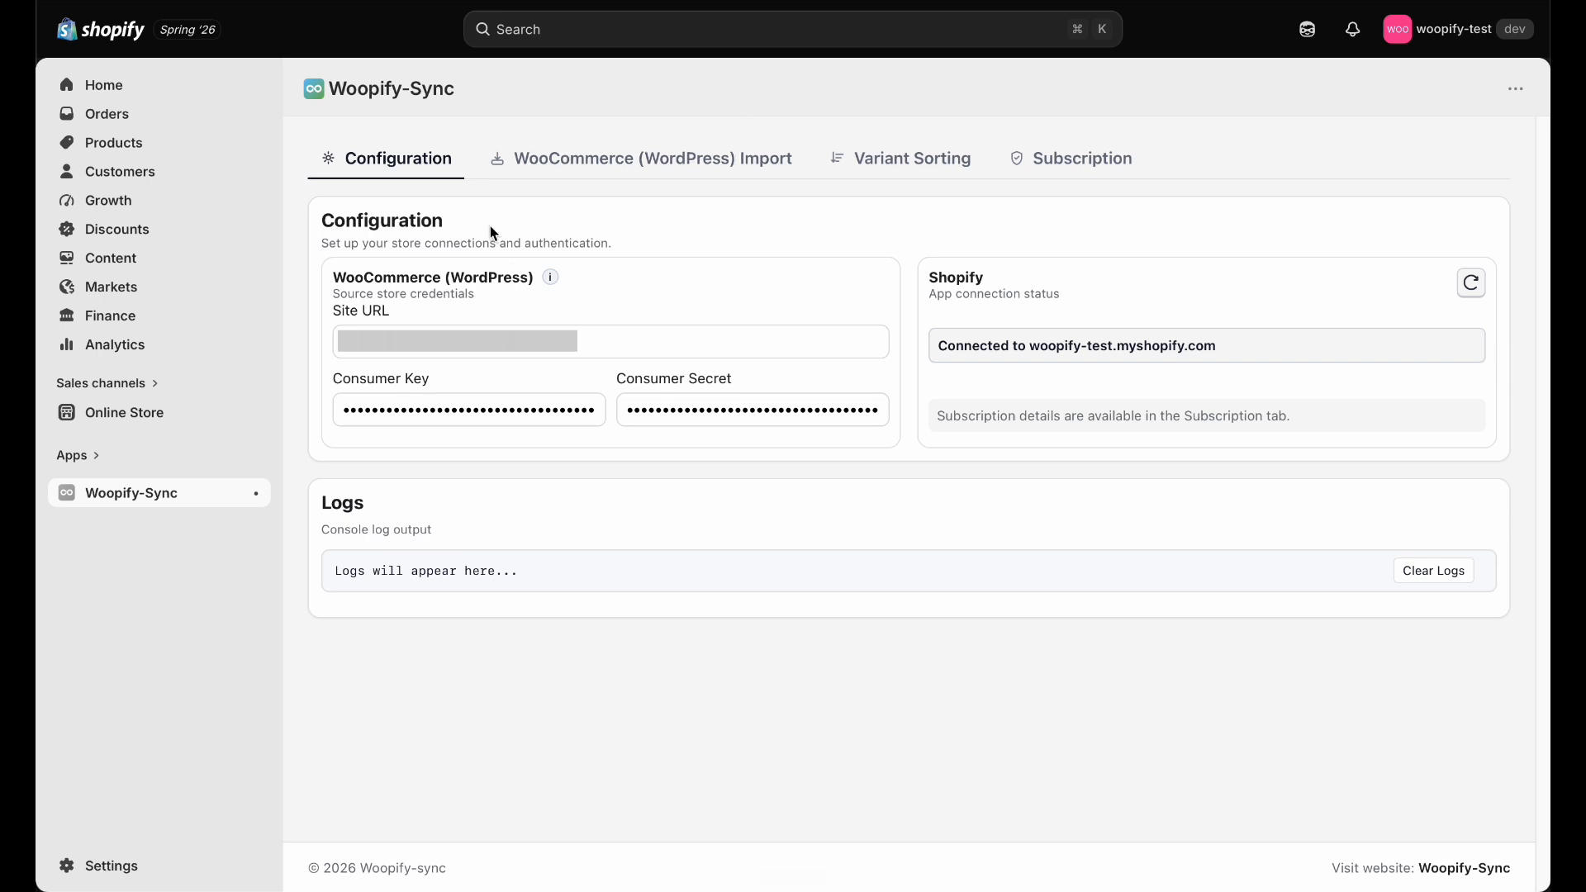
- Consult the WooCommerce guide on generating REST API keys, and check the connected Shopify store in the app configuration
mouse_move(550, 278)
click(567, 319)
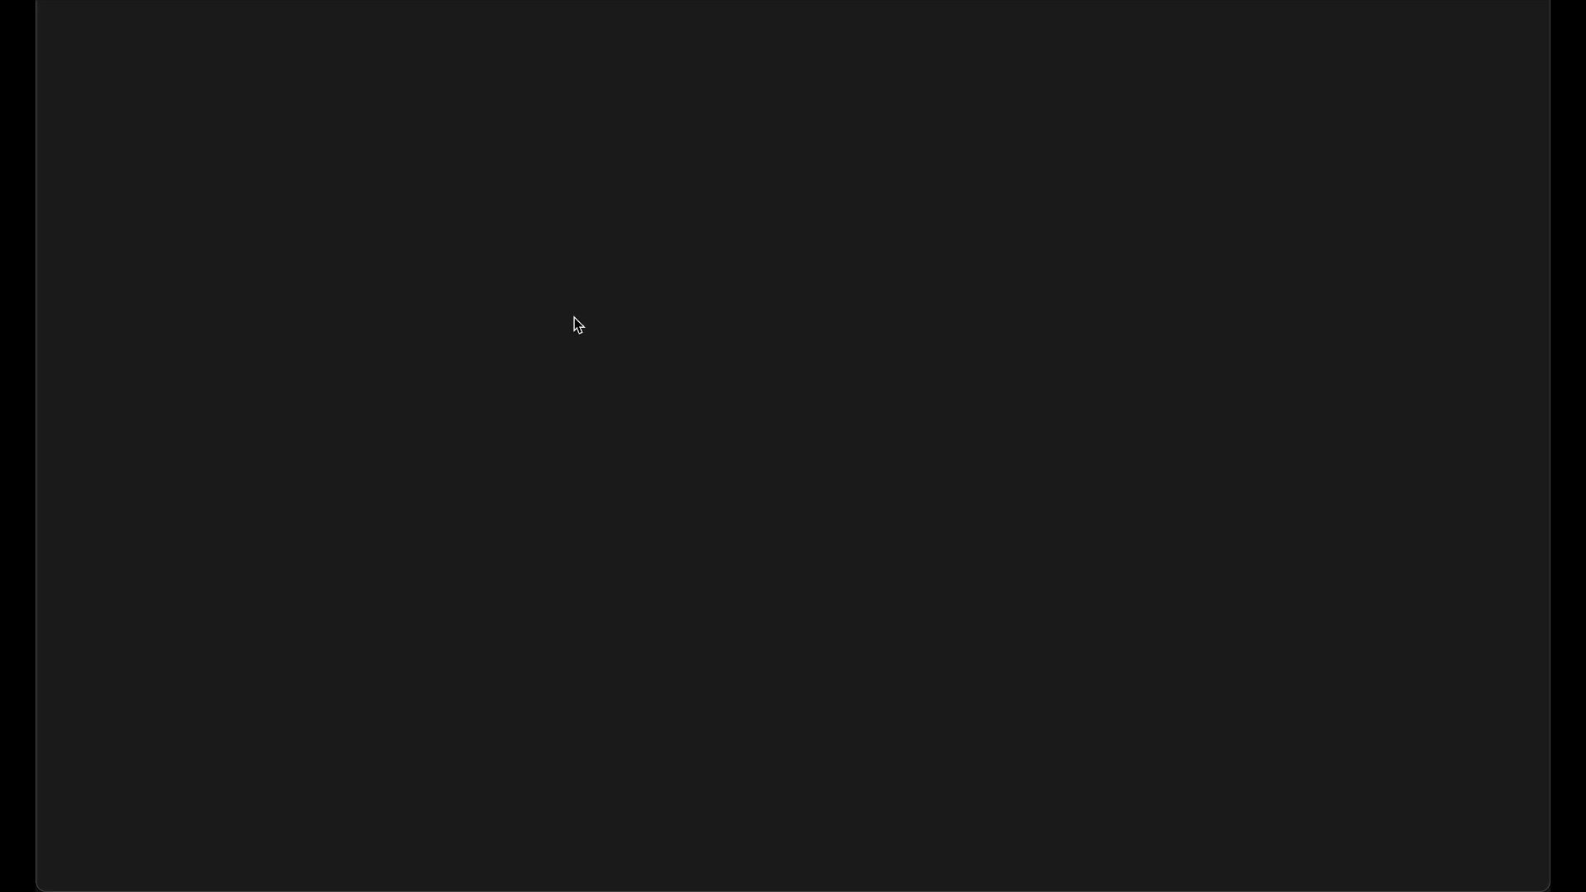
scroll(810, 281, down, 10)
scroll(810, 289, down, 15)
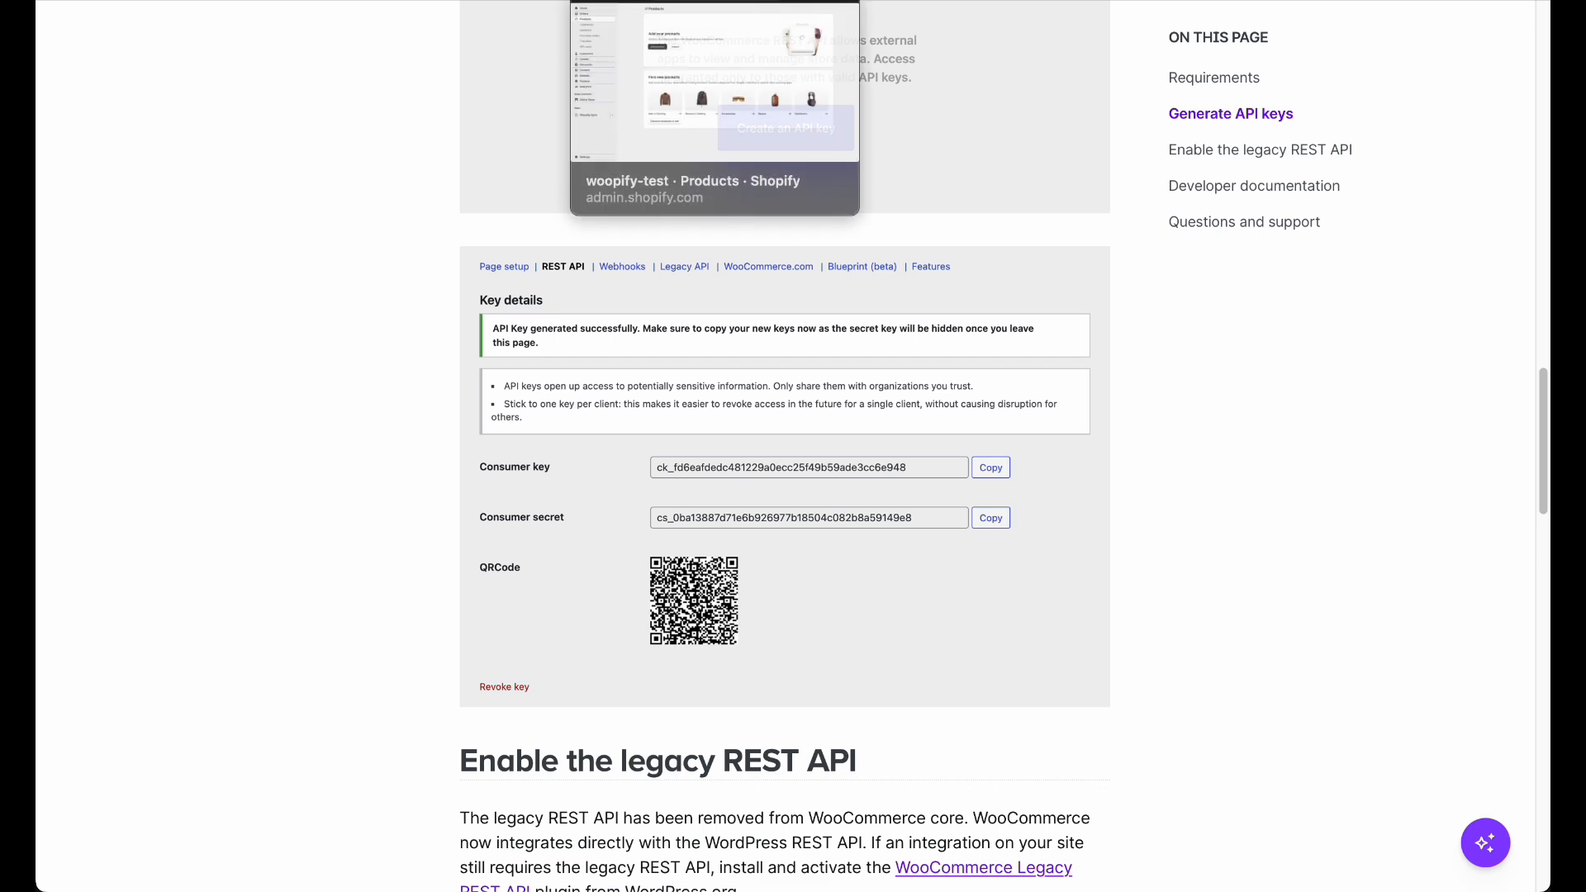
click(529, 0)
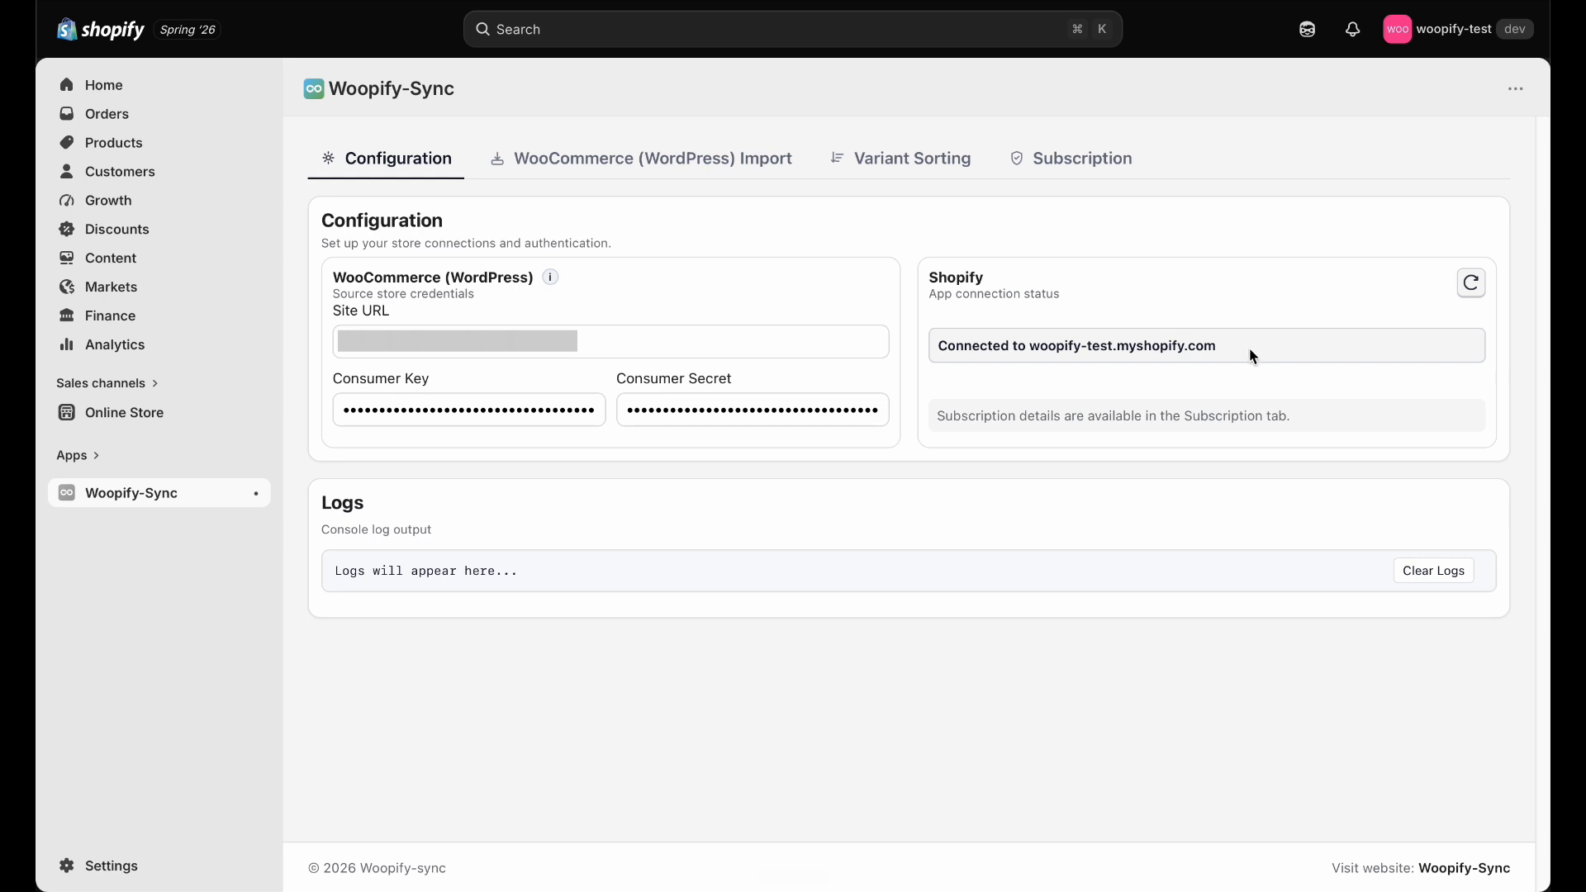
drag(1236, 347, 936, 347)
click(993, 386)
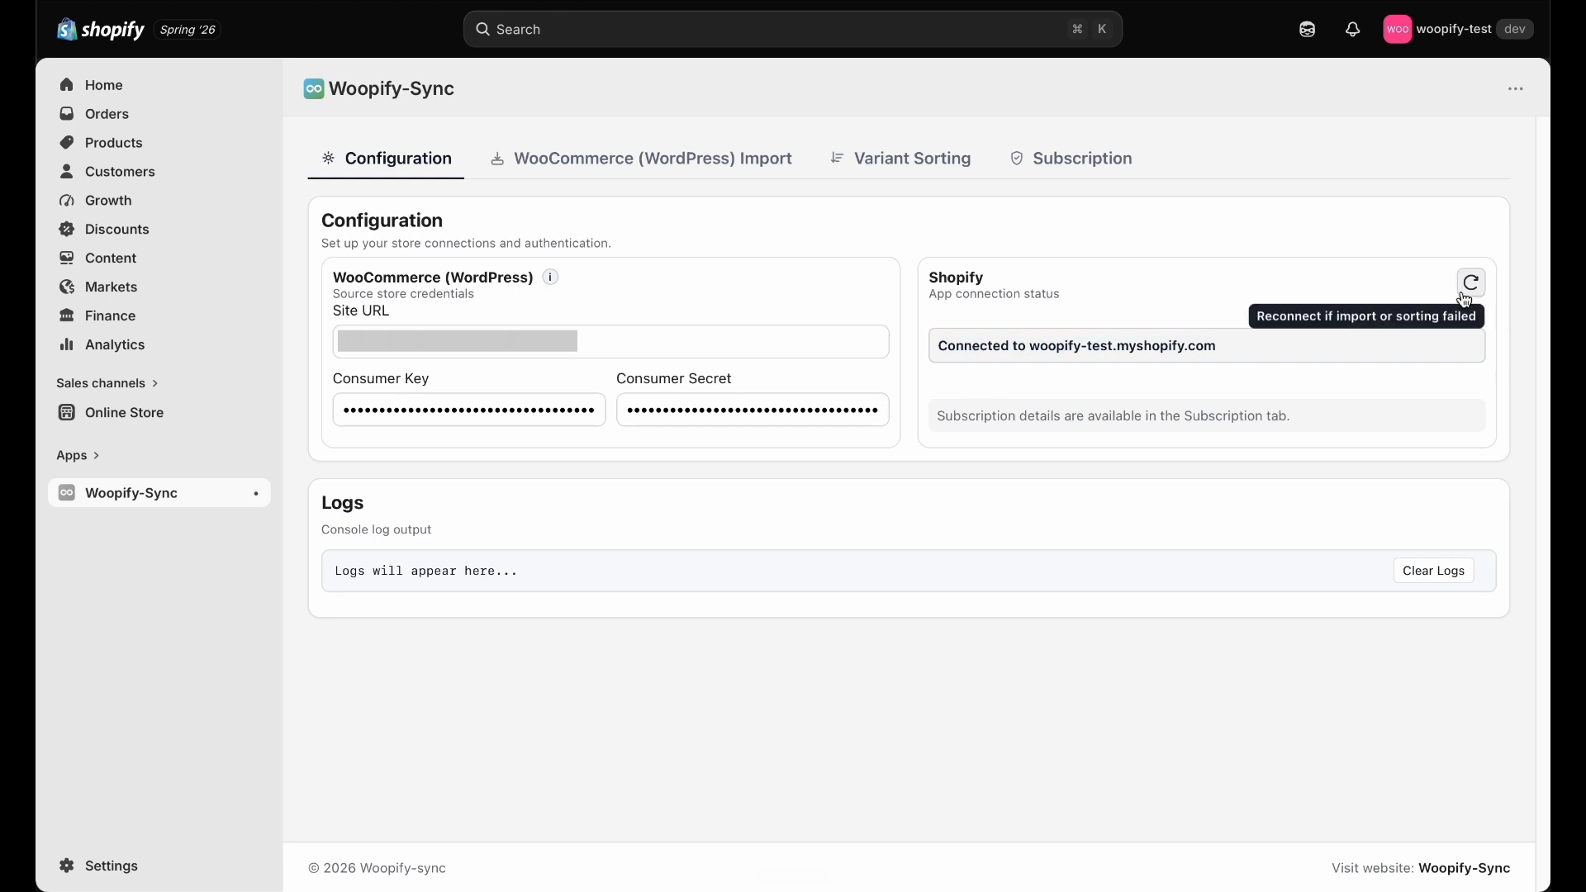
- Load the source store's WooCommerce product and category data for the import
click(670, 165)
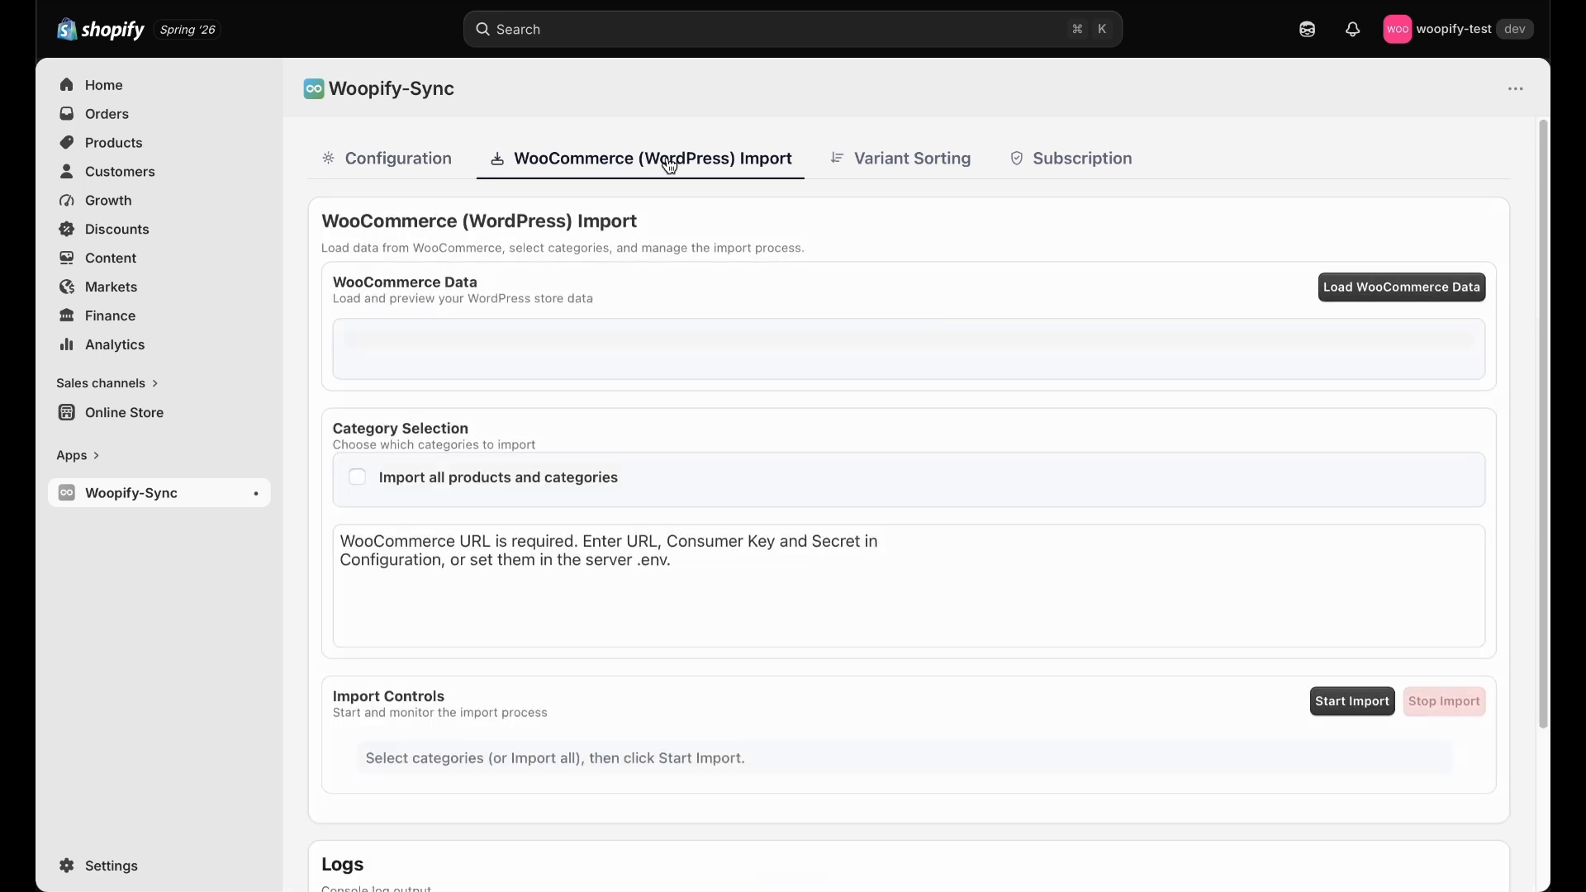
click(1415, 290)
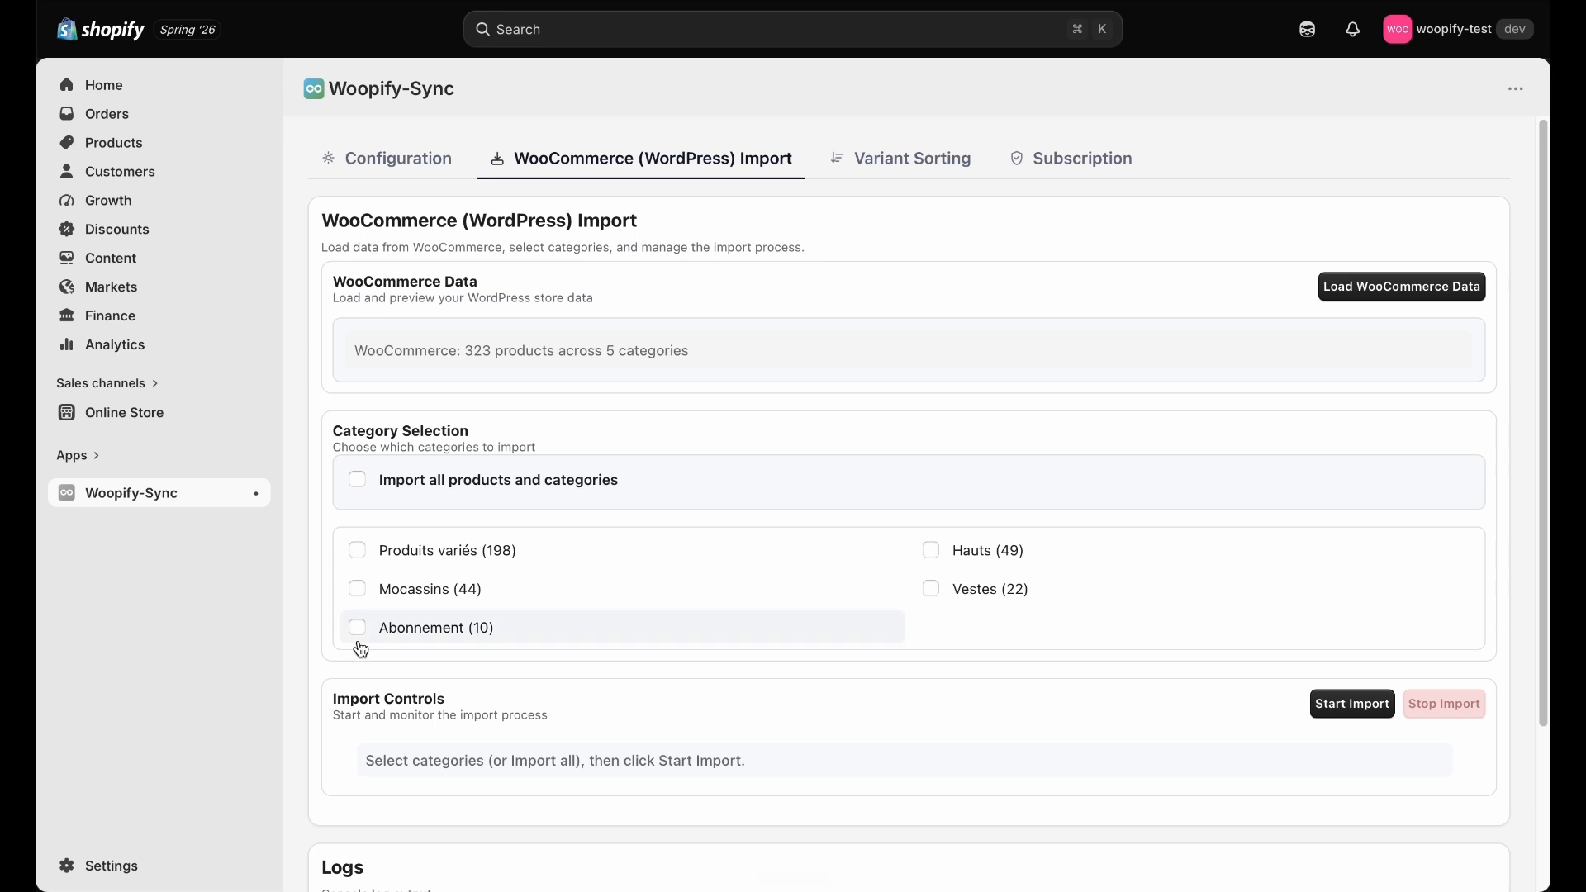
- Select only the Mocassins category and import its products from WooCommerce into Shopify
click(426, 486)
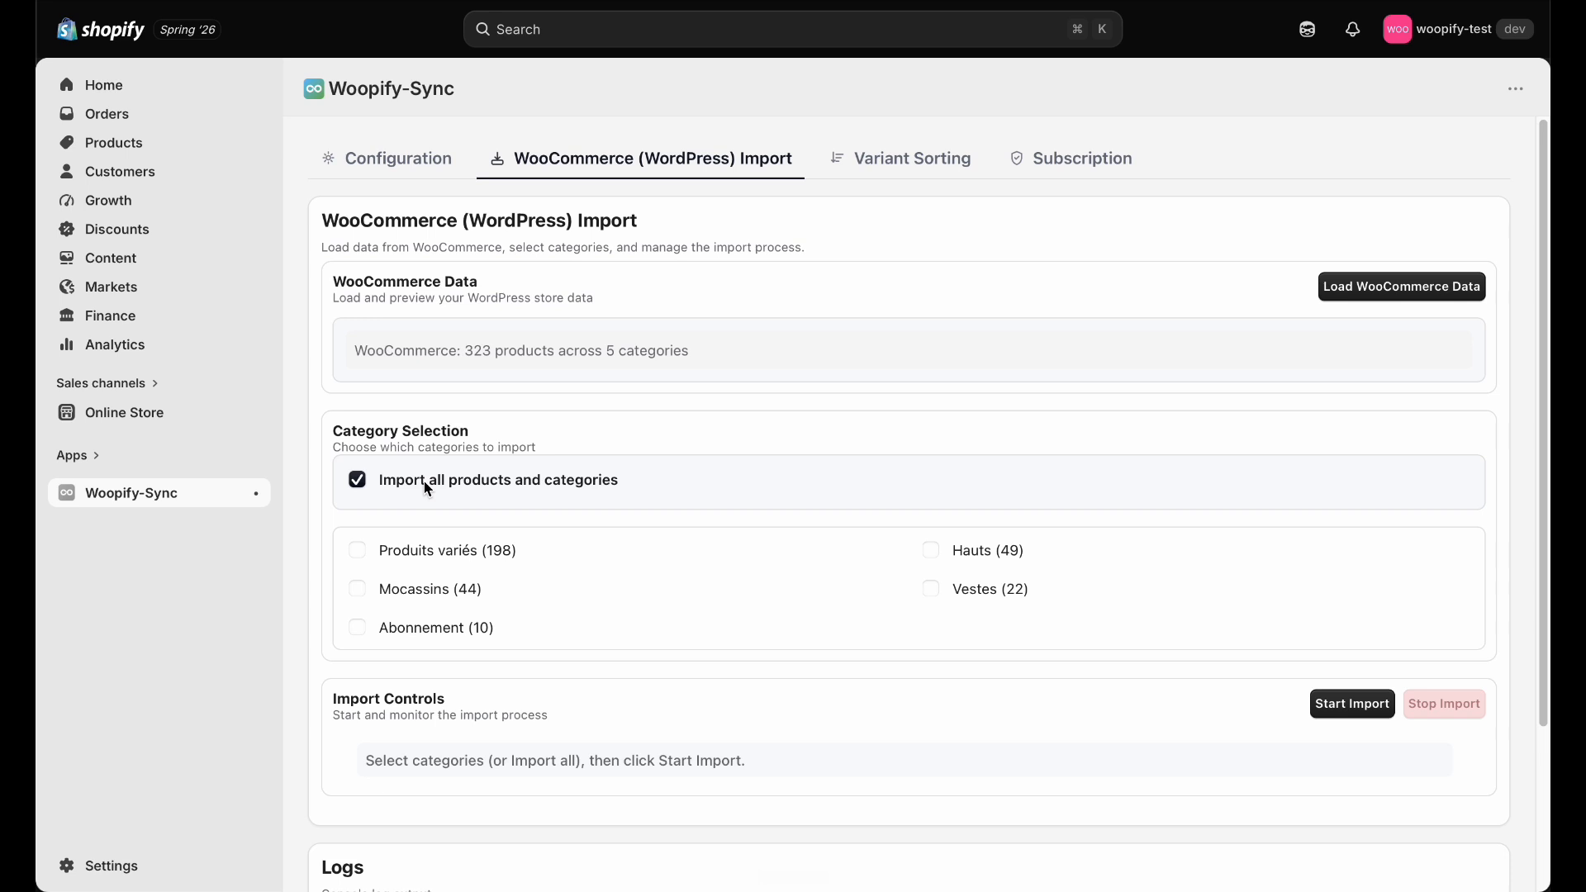
click(426, 486)
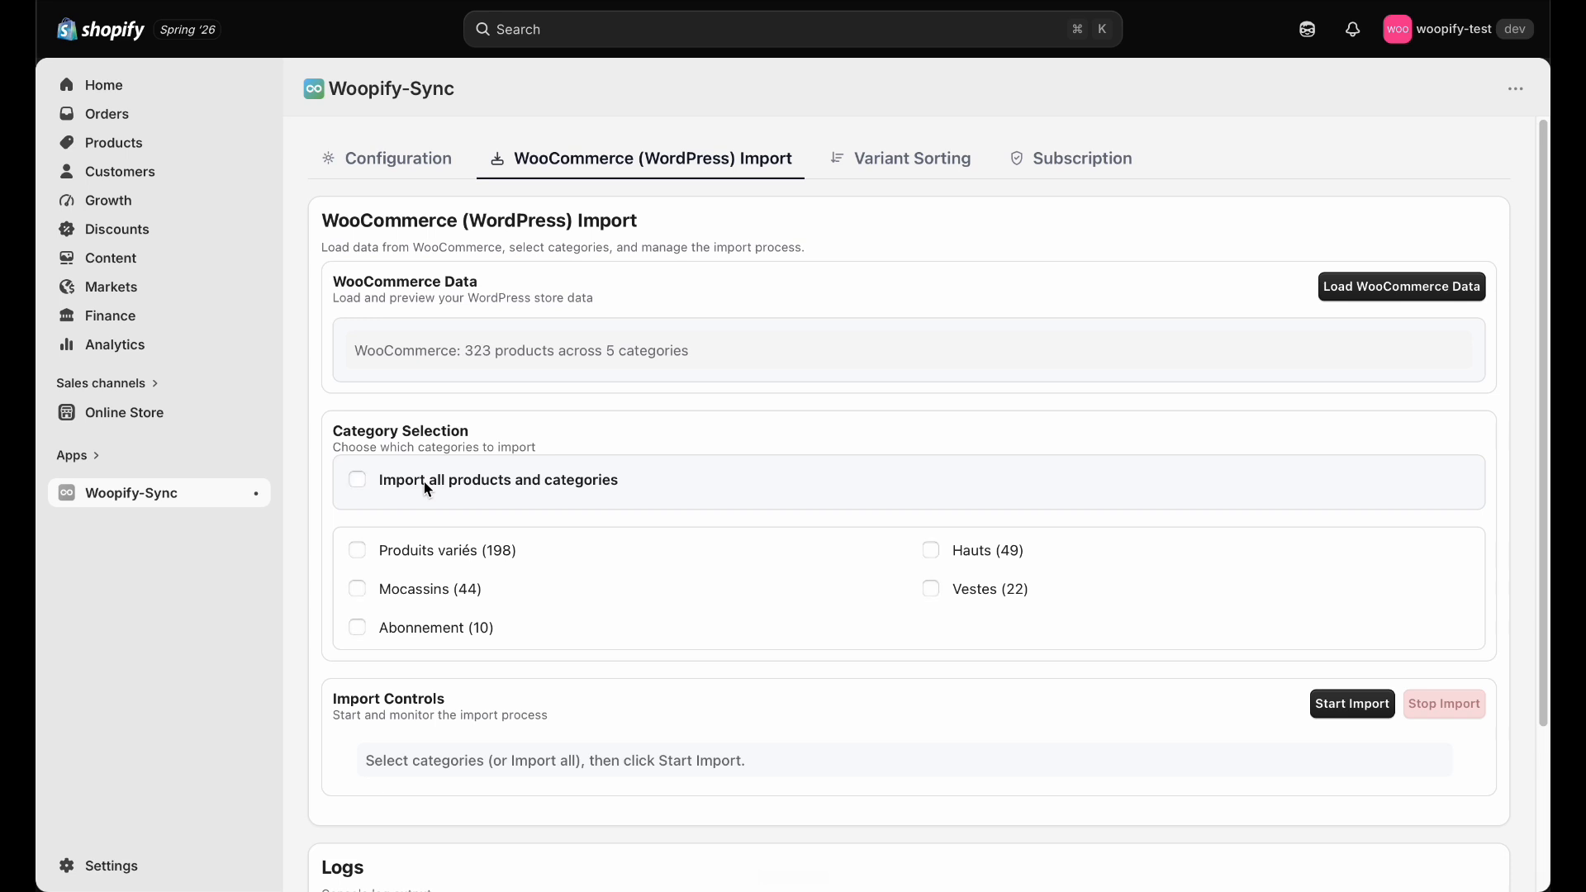
click(422, 596)
click(1351, 711)
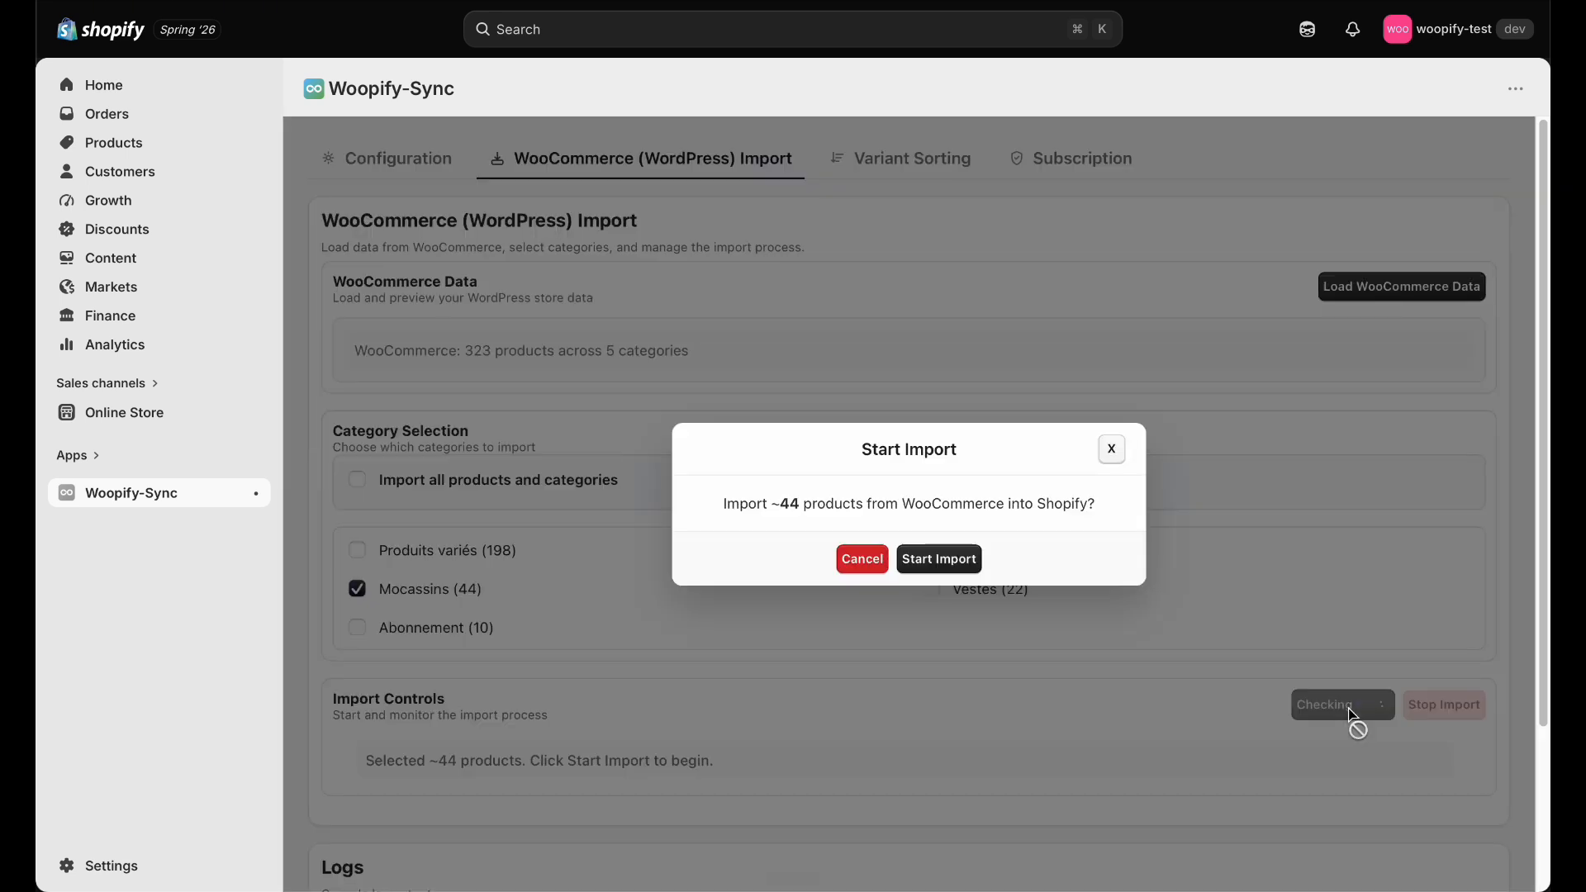
click(966, 570)
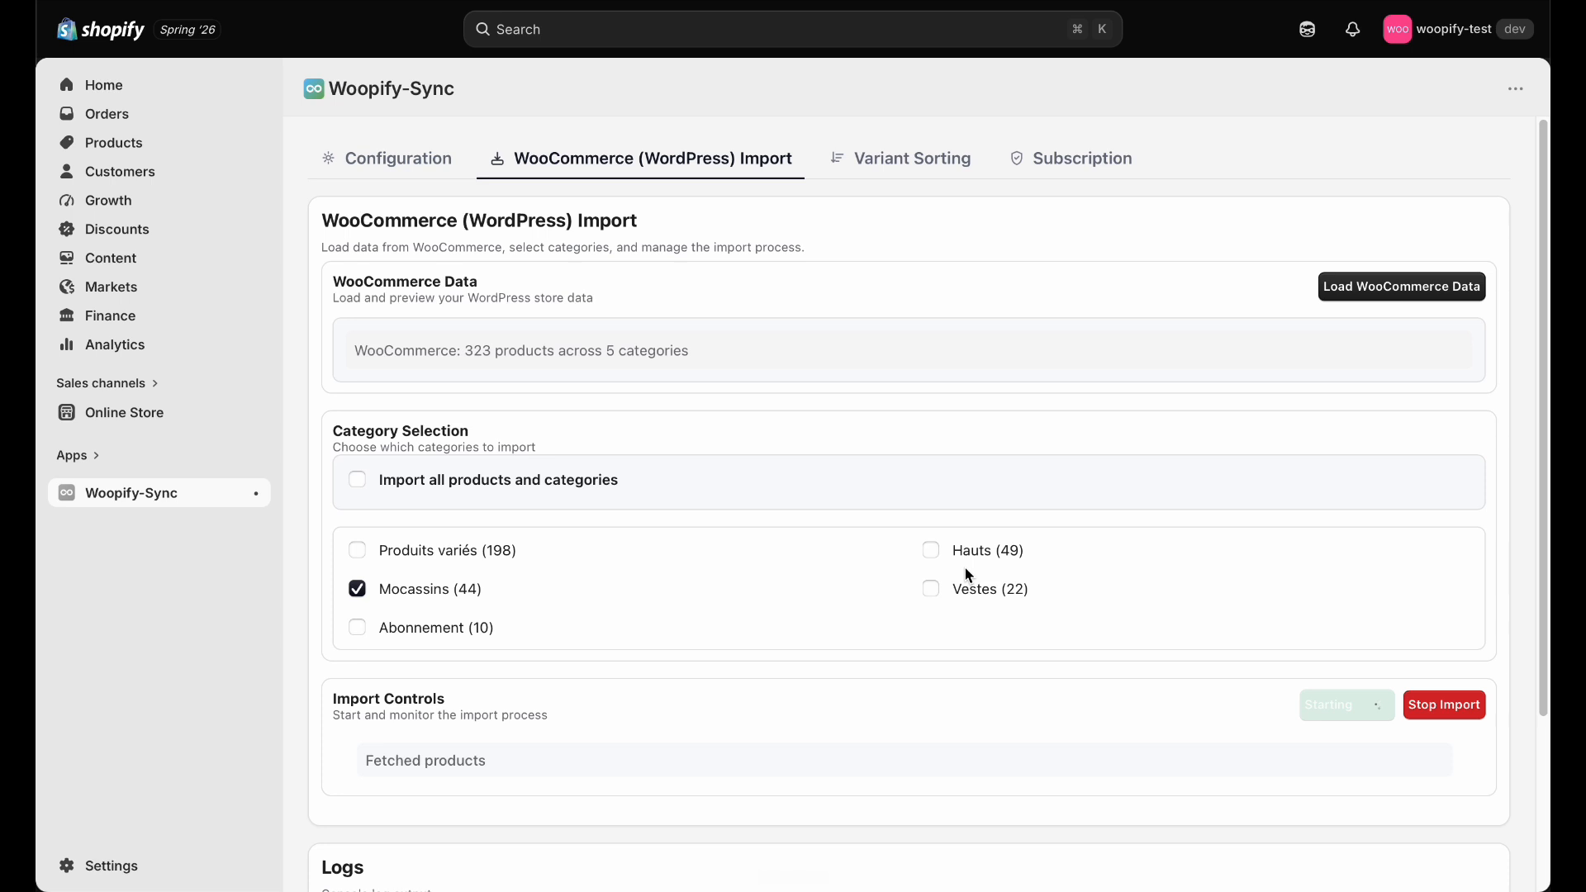
scroll(964, 569, down, 1)
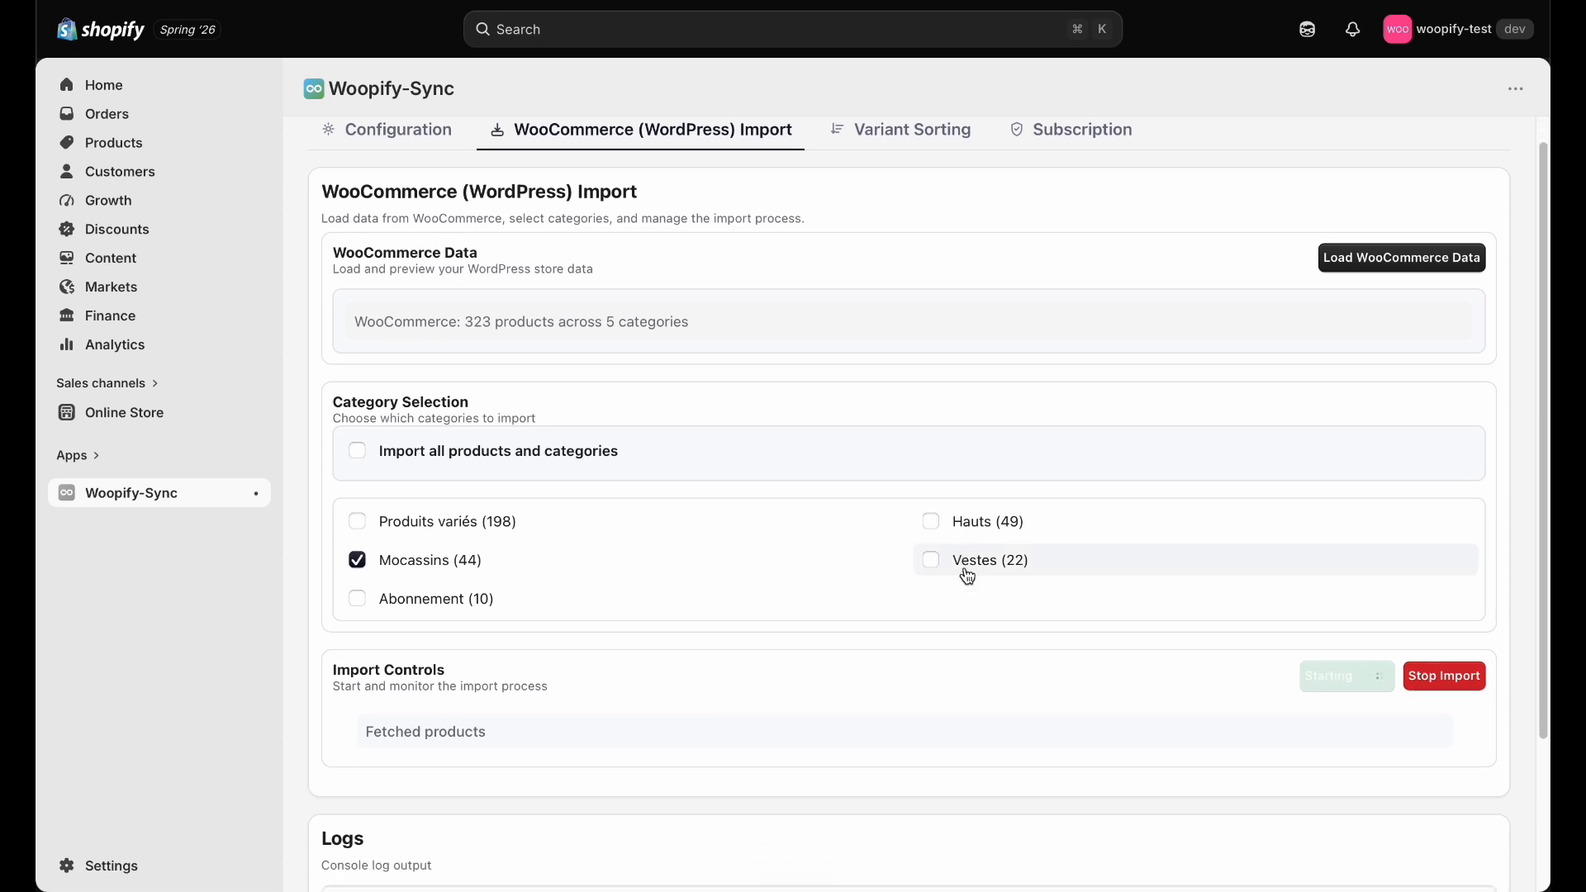
scroll(967, 576, down, 3)
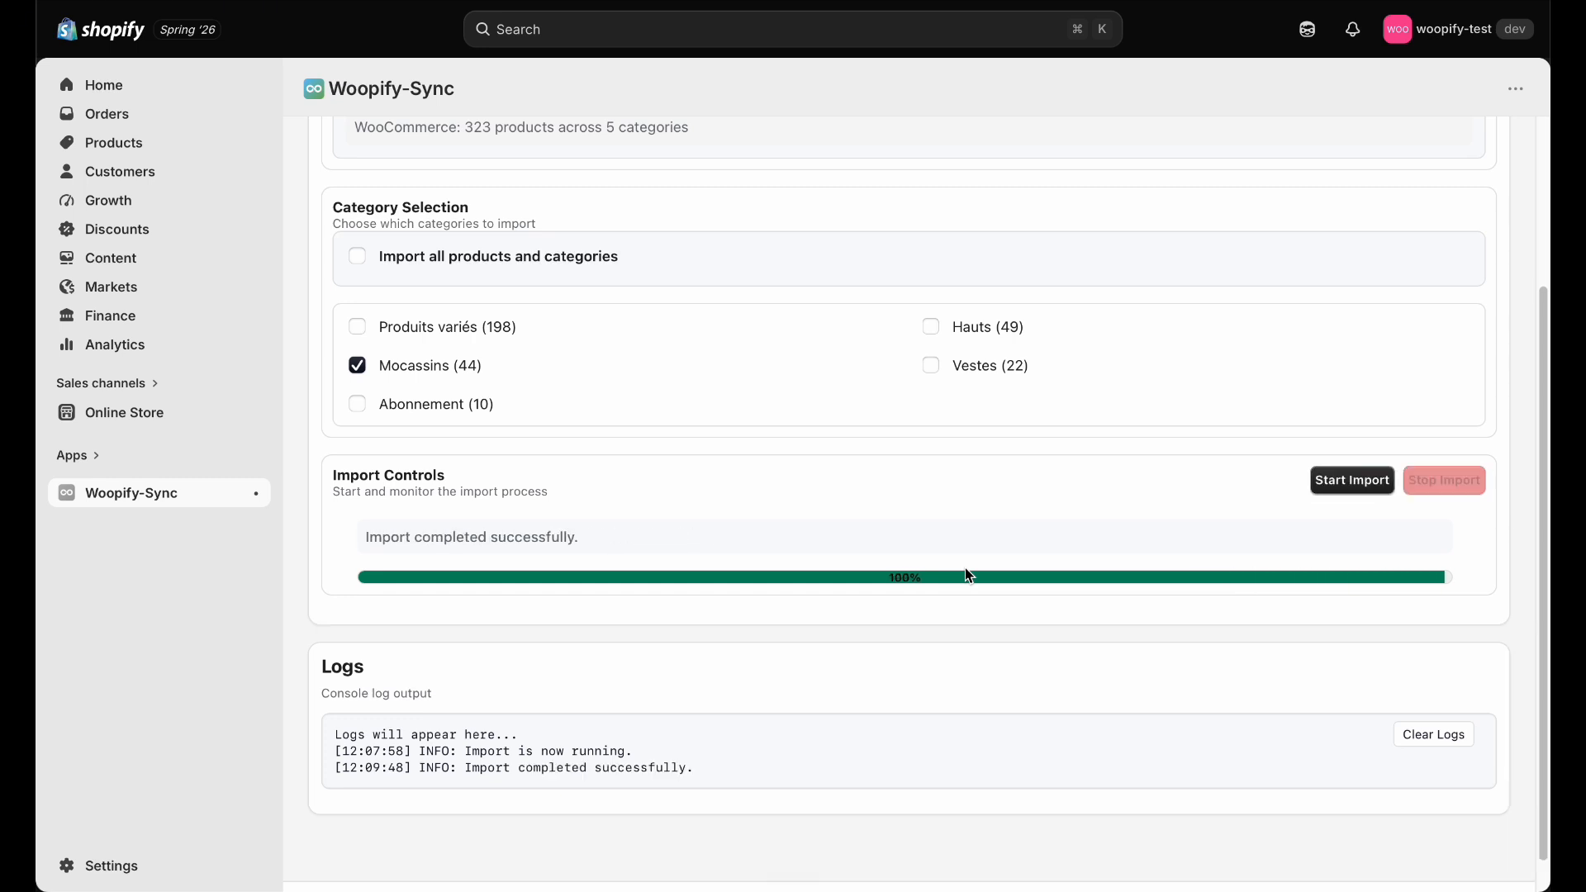
scroll(968, 574, up, 3)
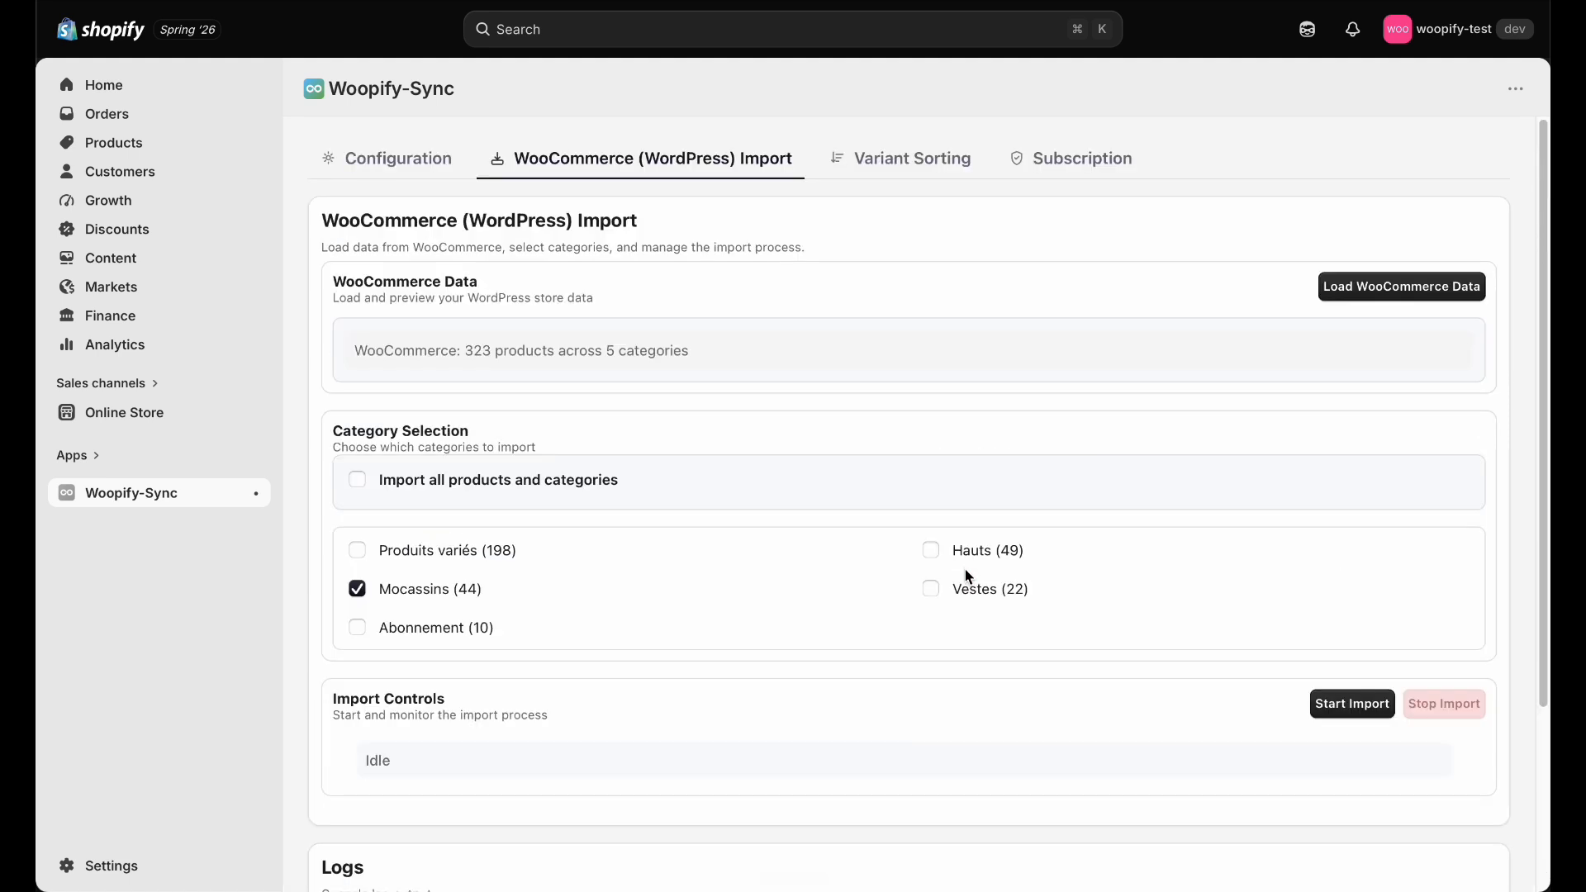
- Check the imported Mocassins in the Shopify product list and return to Woopify-Sync
click(1095, 64)
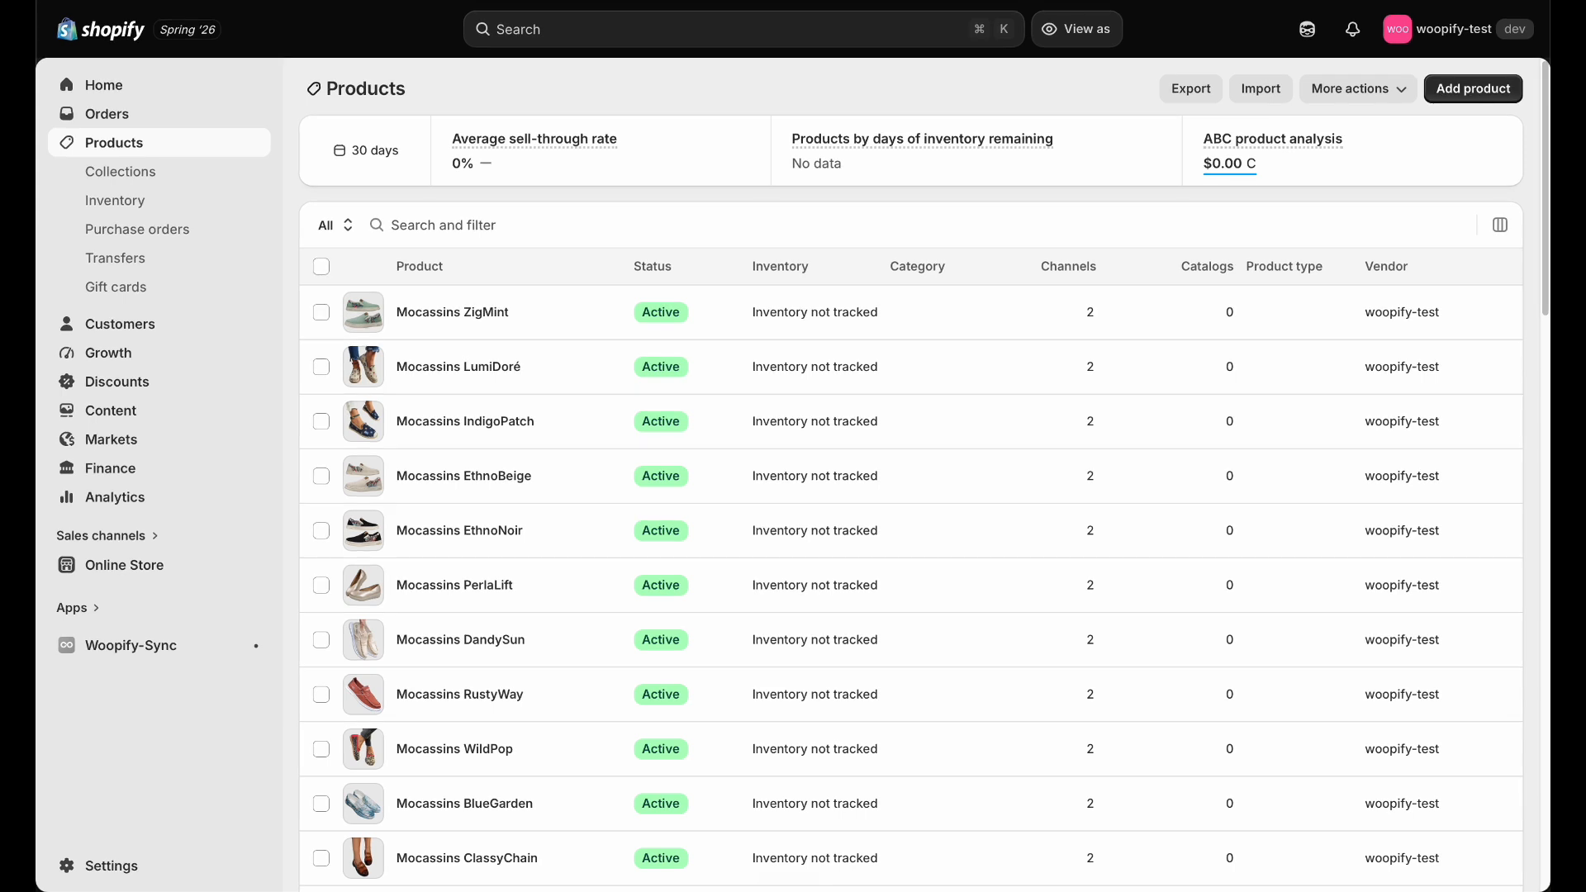
click(578, 1)
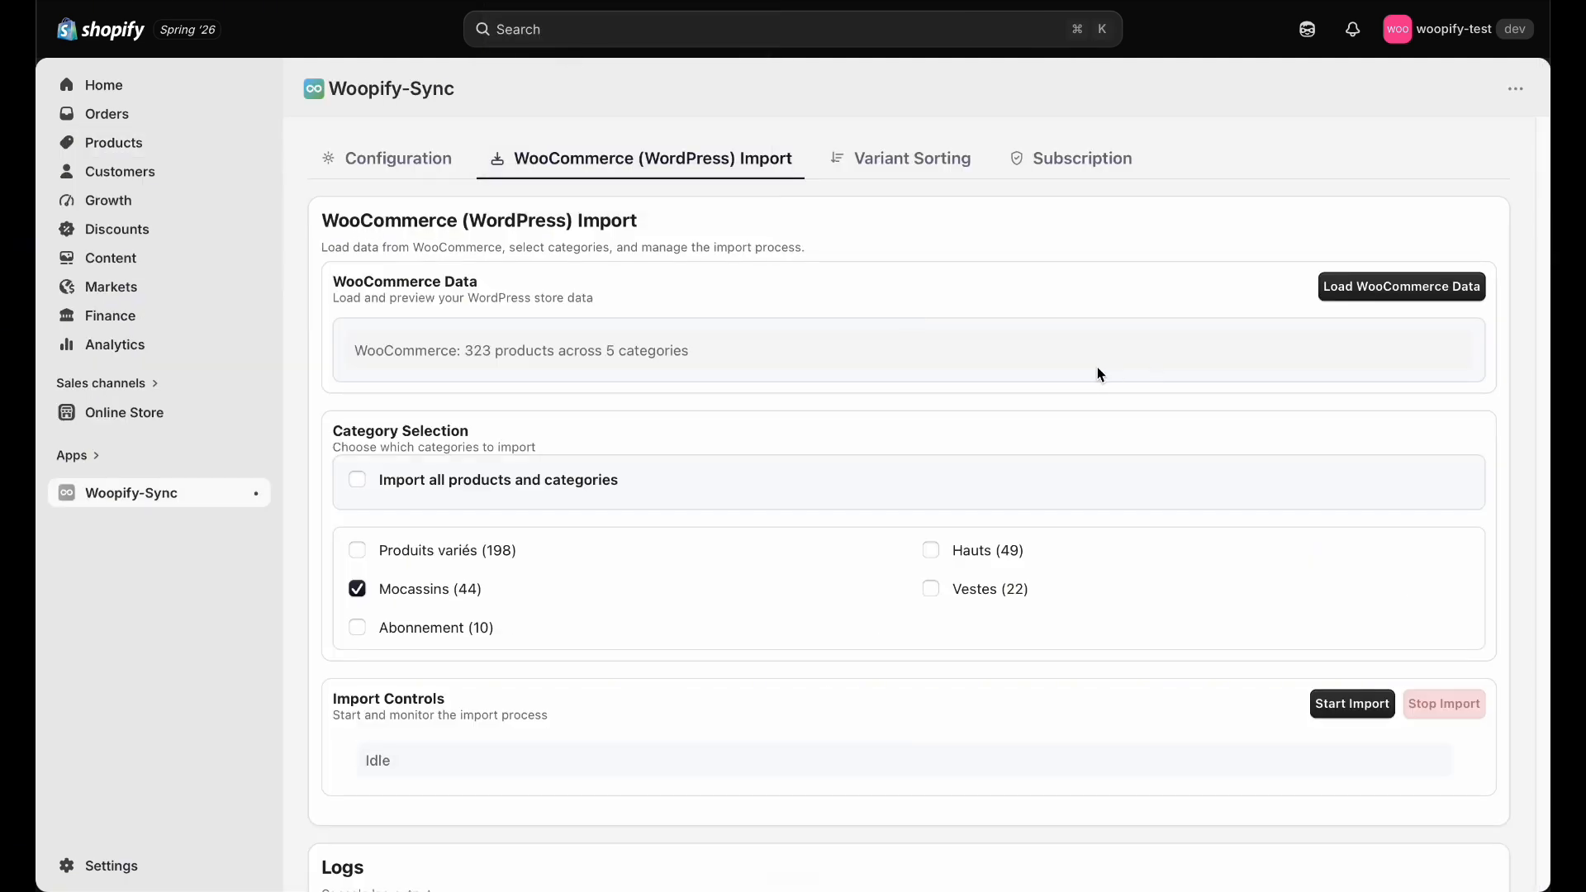
- Set variant sorting to Alphabetical and load the products that have multiple variants
click(902, 171)
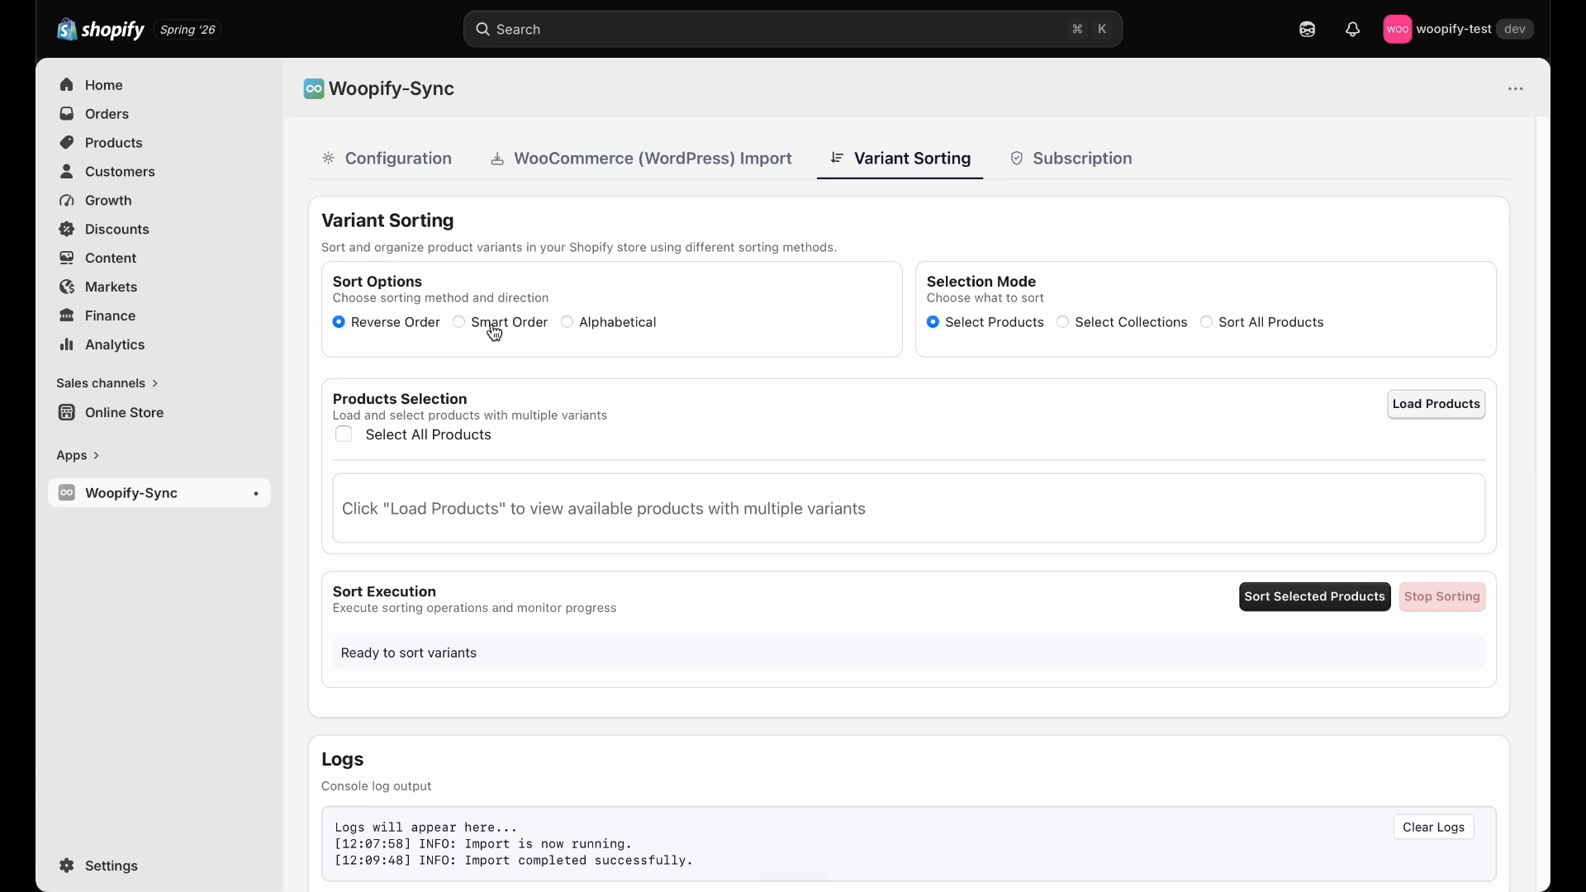
click(601, 334)
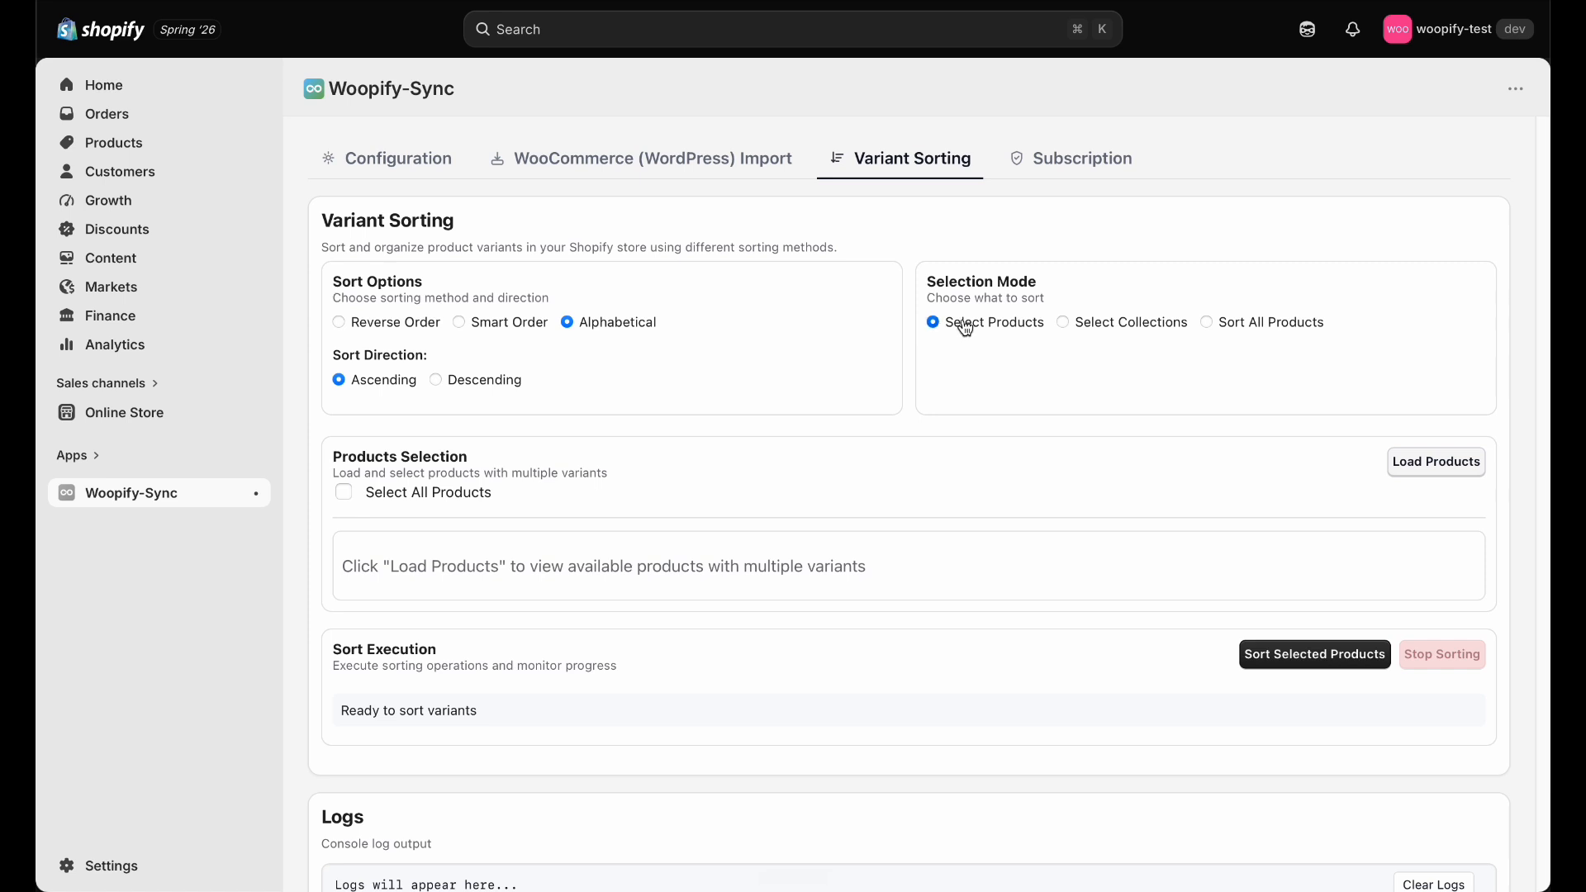
click(1432, 467)
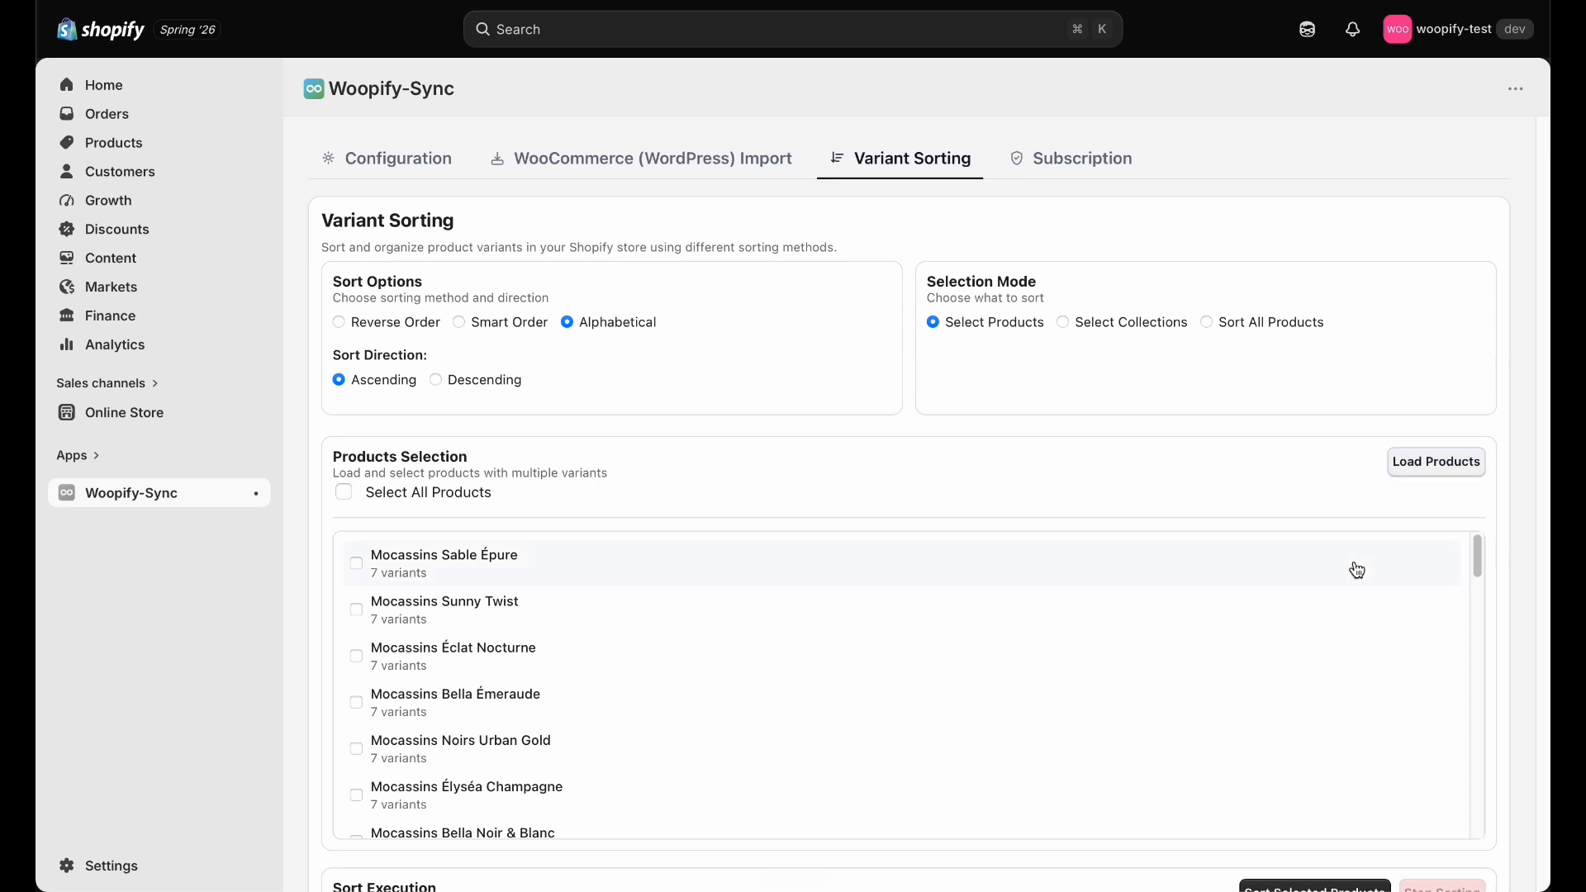
scroll(1357, 566, down, 3)
scroll(1356, 570, down, 6)
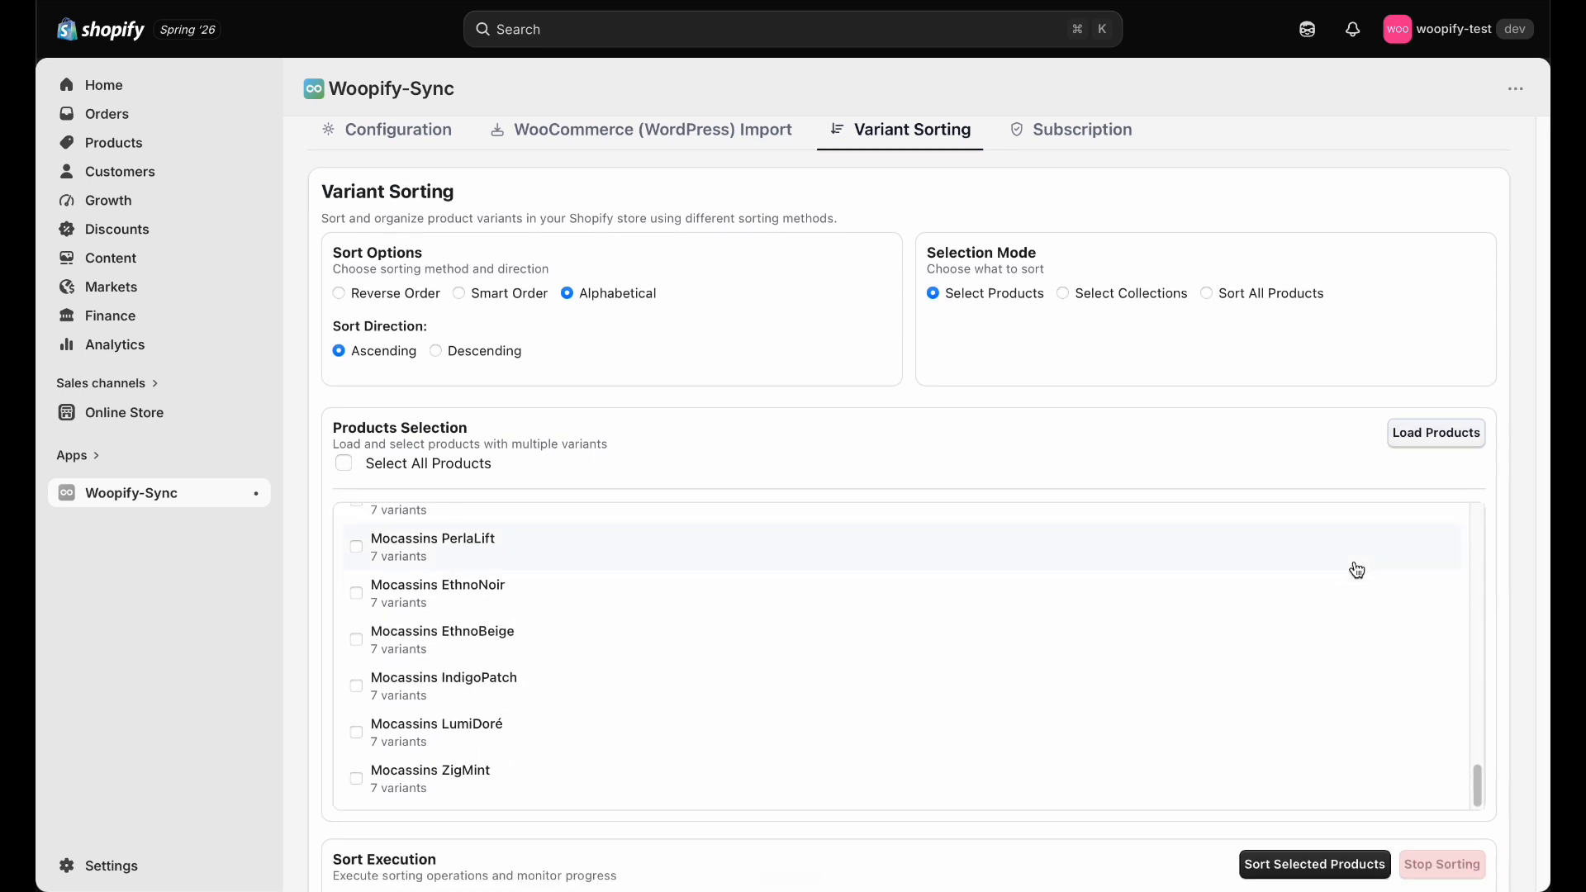
scroll(1322, 537, down, 1)
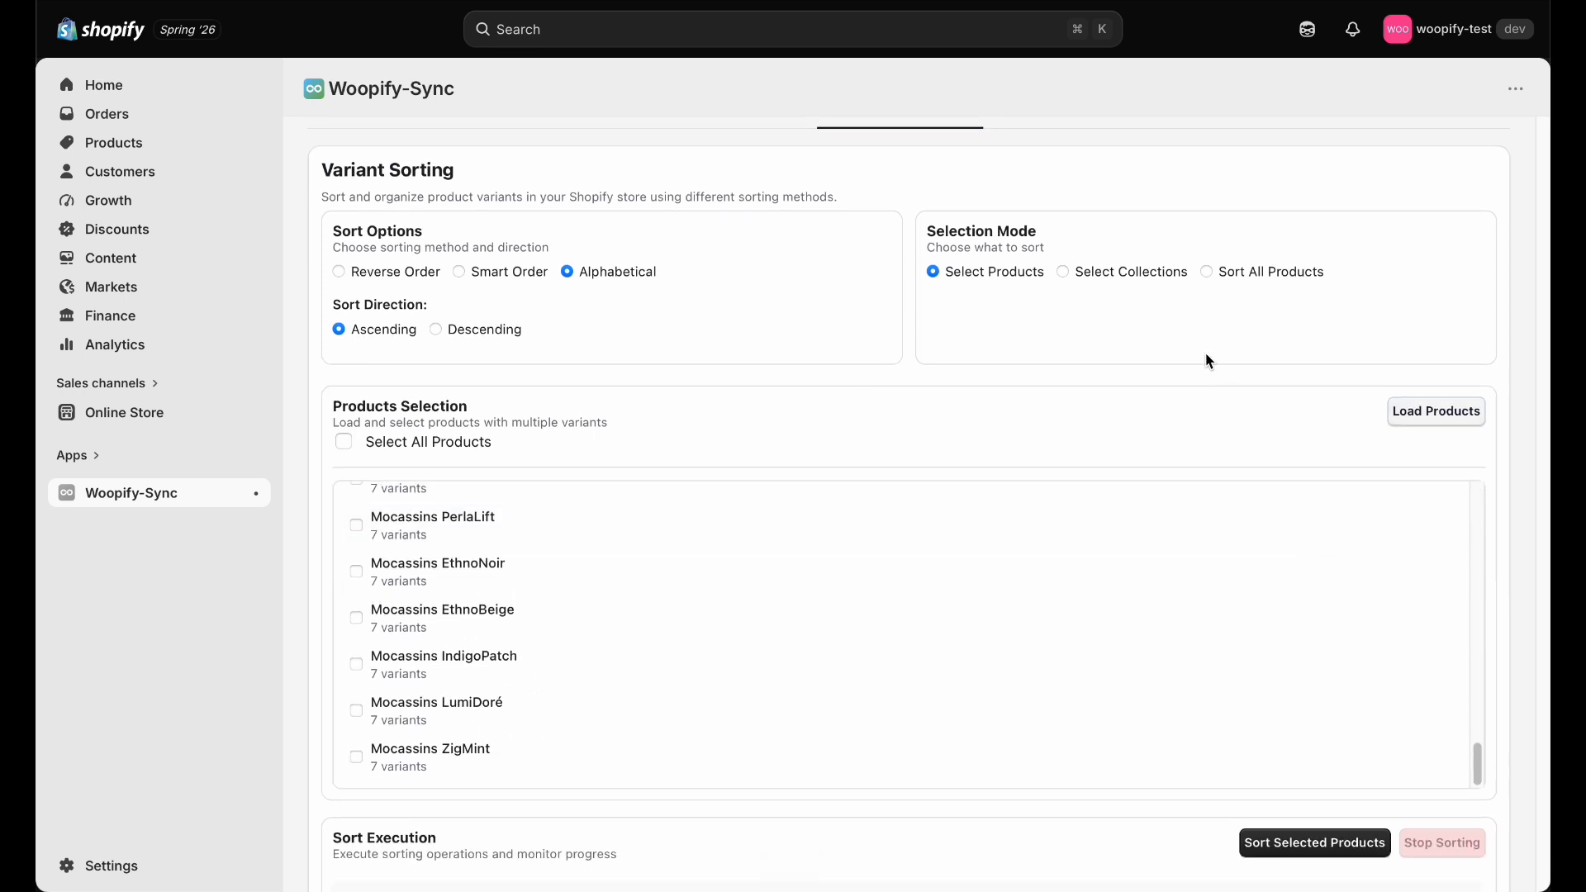
- Try selecting a few individual products near the end of the loaded list, and clear the selection
click(403, 570)
click(394, 631)
click(400, 669)
click(400, 638)
click(415, 590)
click(419, 660)
- Try the Select Collections mode by loading the collections and toggling Mocassins, and try the Sort All Products mode
click(1098, 273)
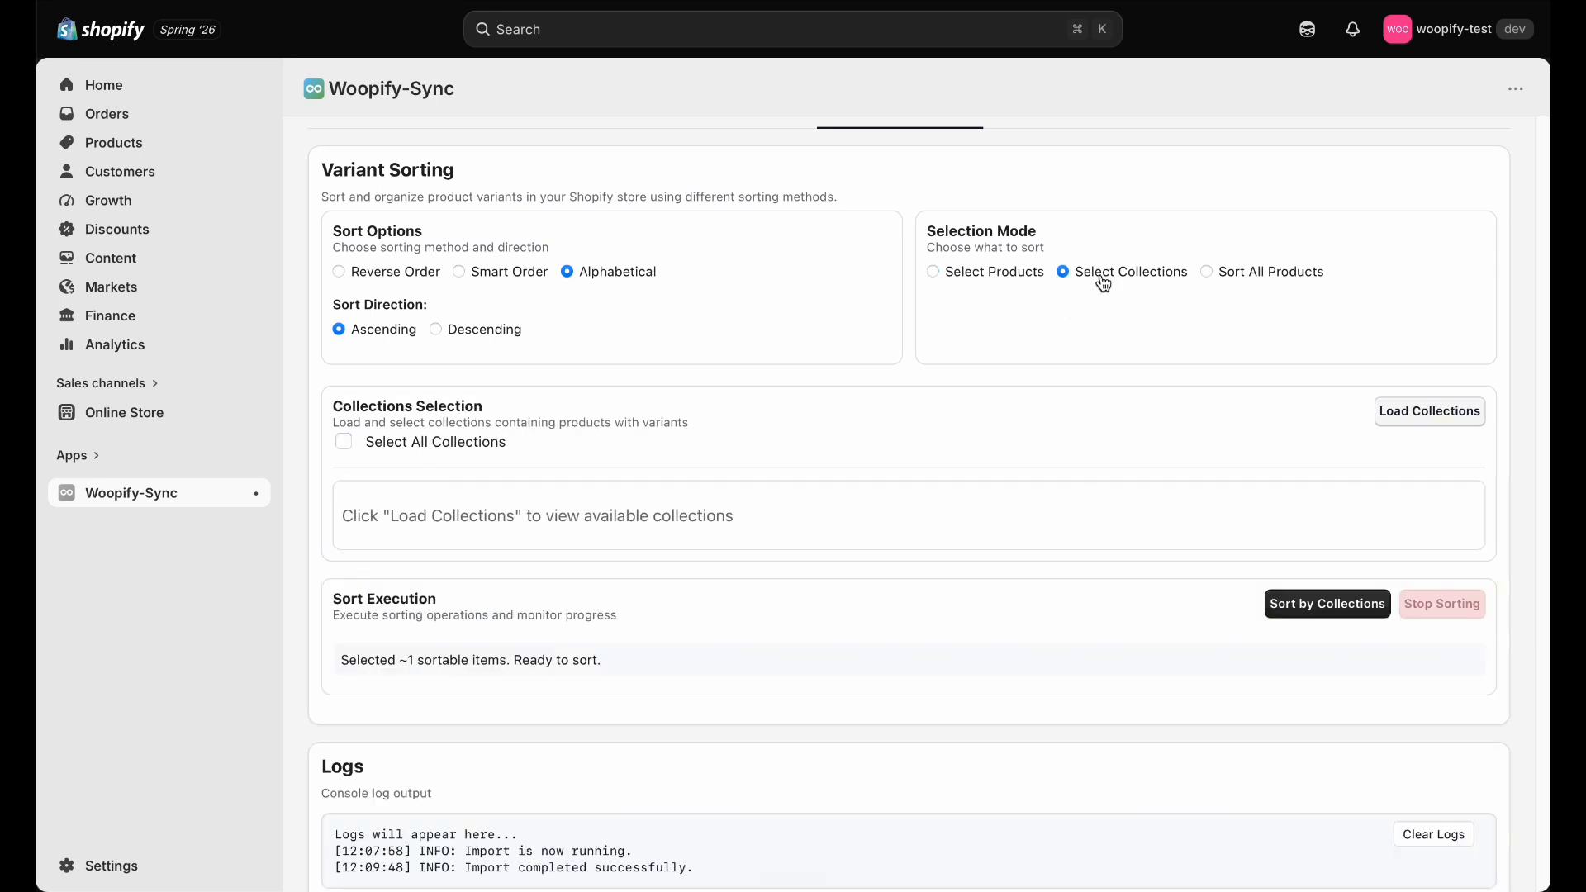
click(1451, 423)
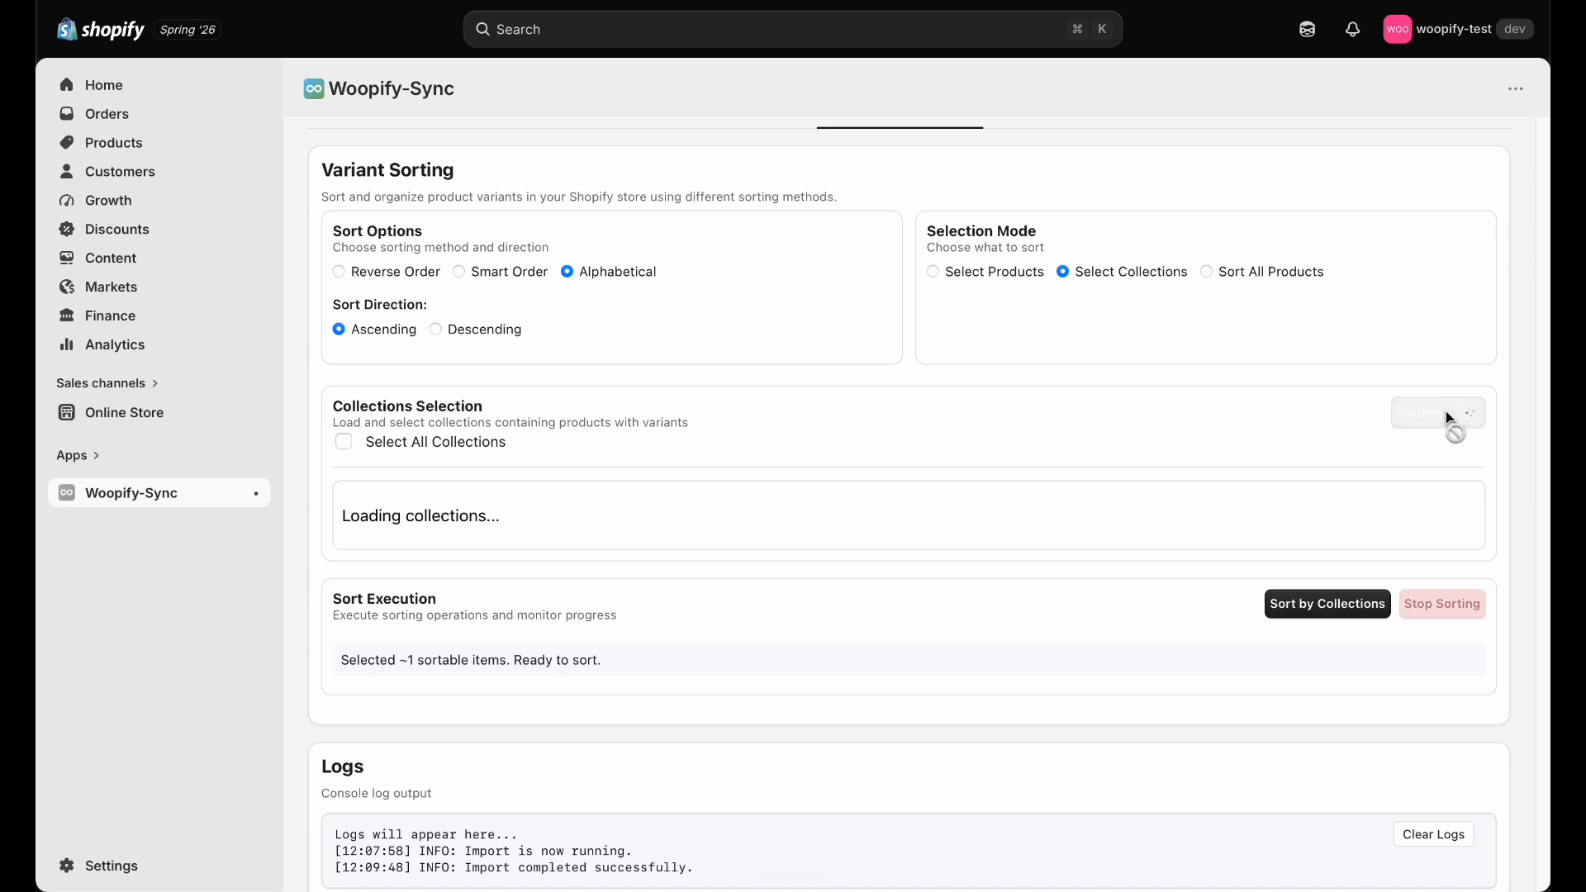
scroll(1004, 453, up, 1)
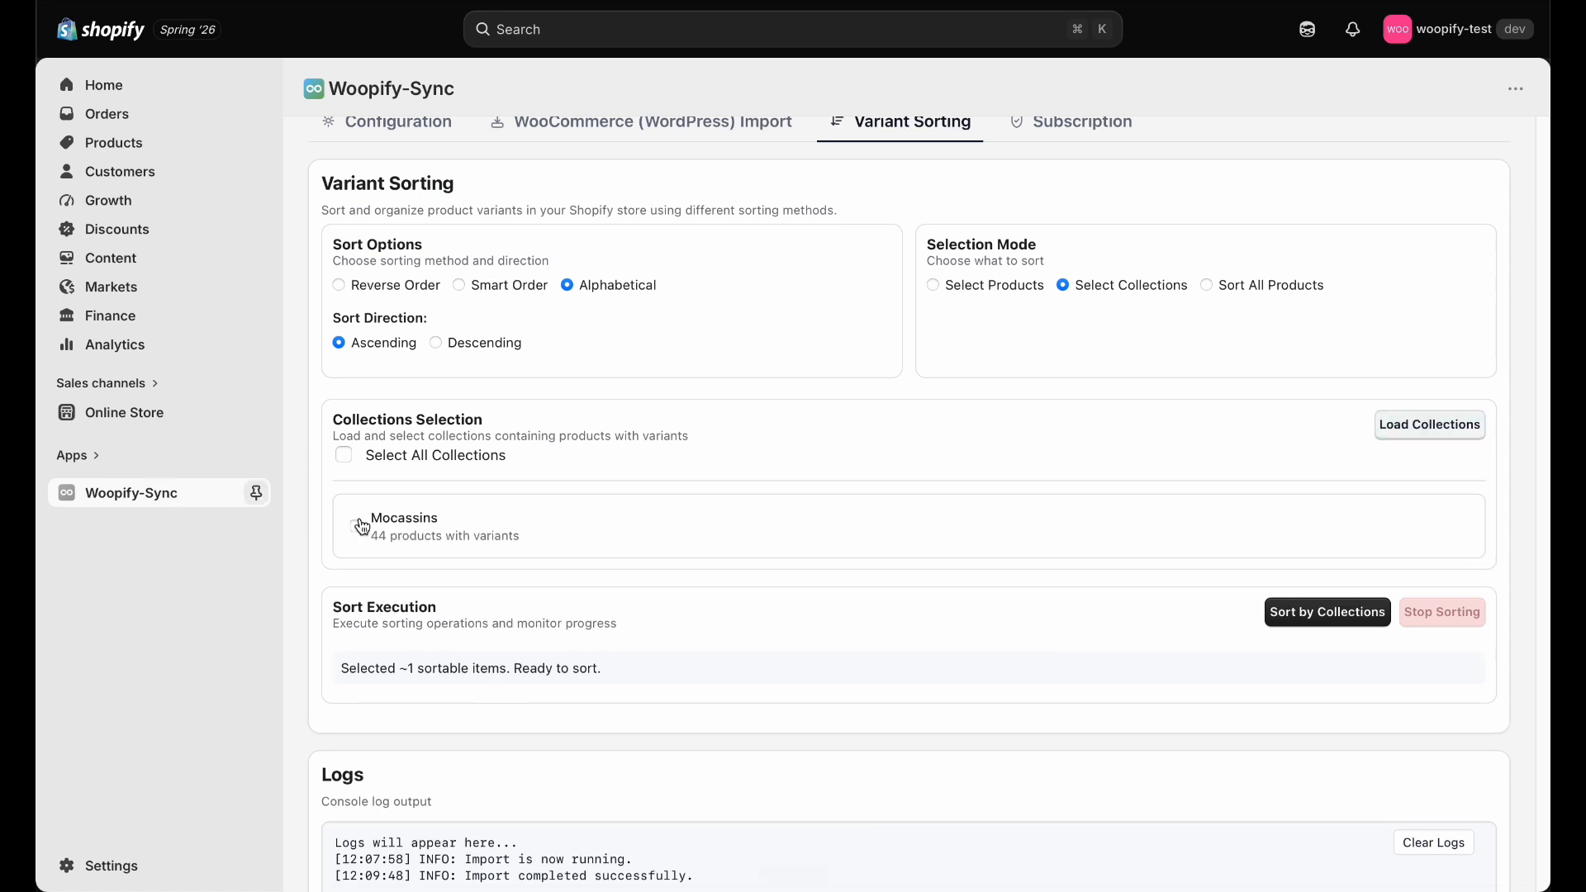
click(384, 525)
click(390, 529)
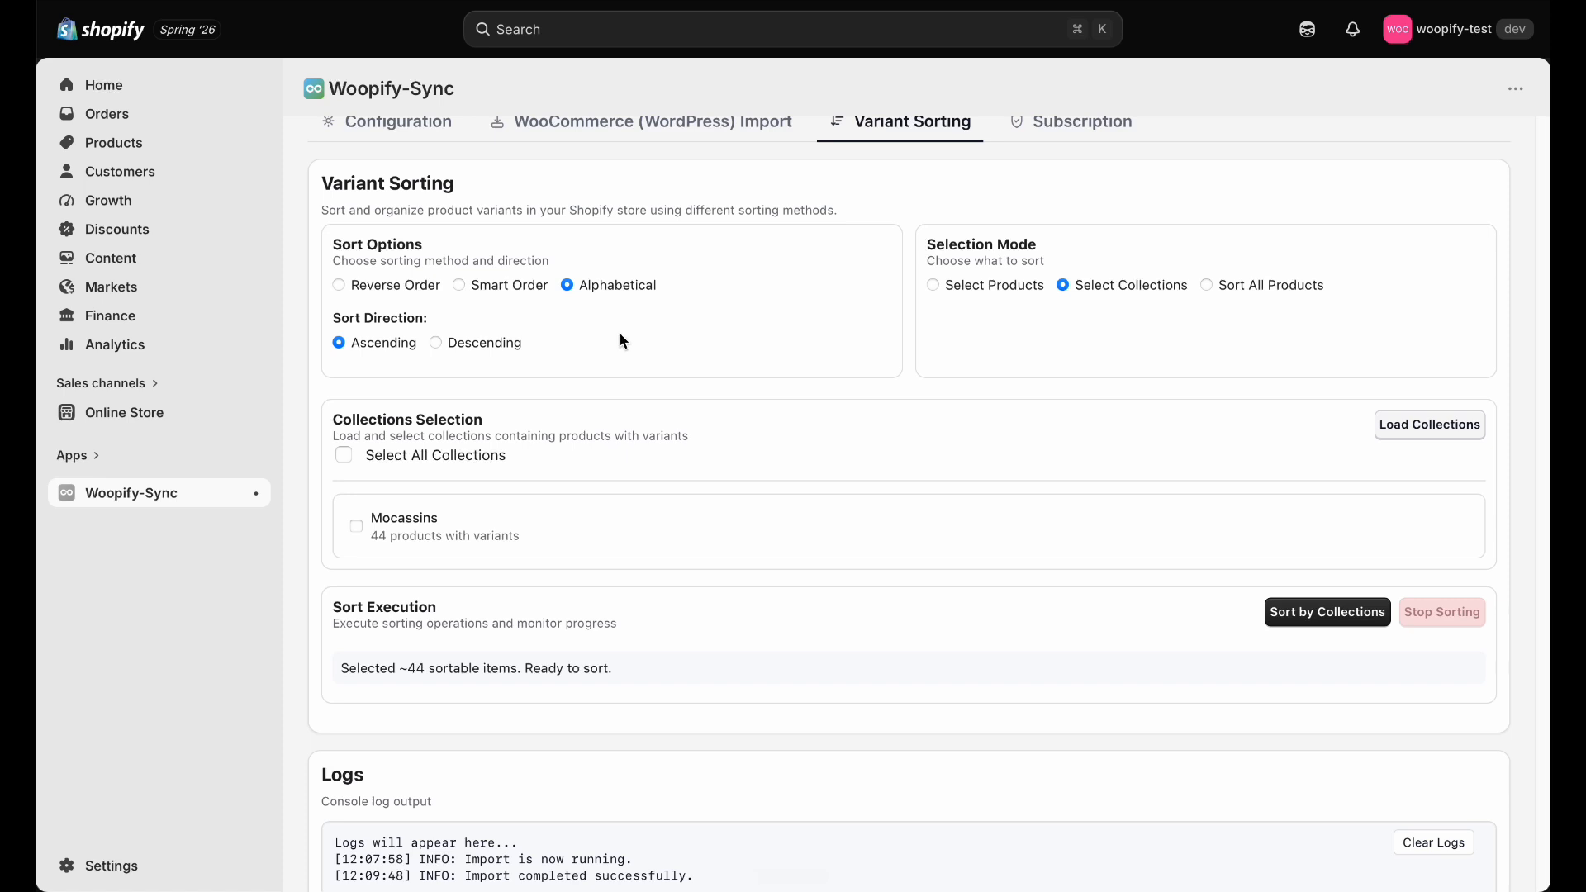
click(1230, 291)
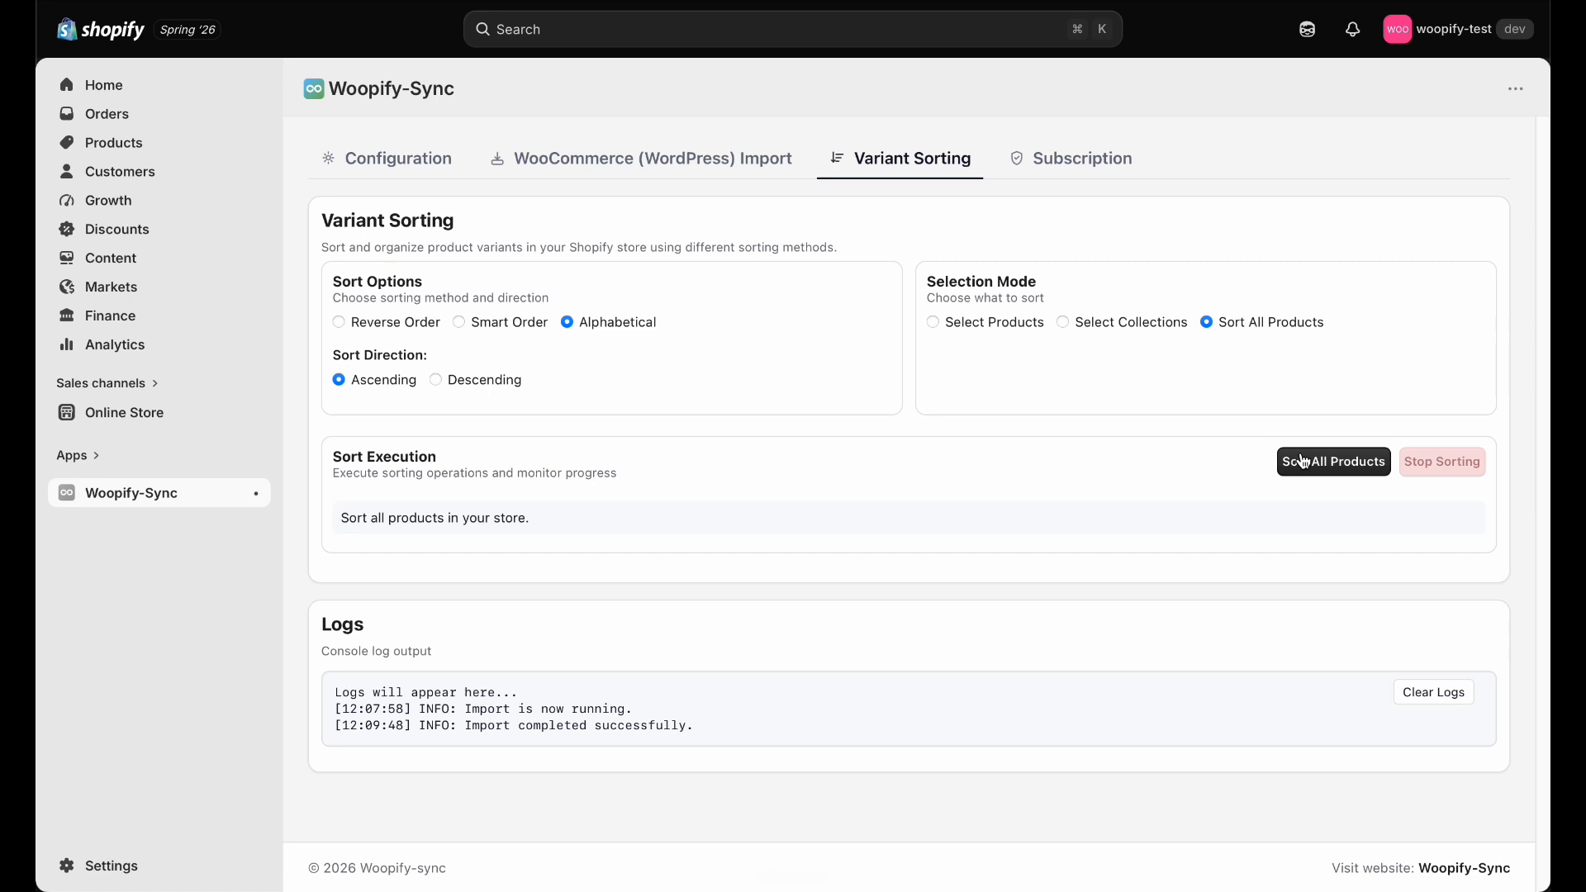
- Set the selection mode to Select Products and choose Mocassins ZigMint for sorting
click(982, 324)
scroll(818, 628, down, 2)
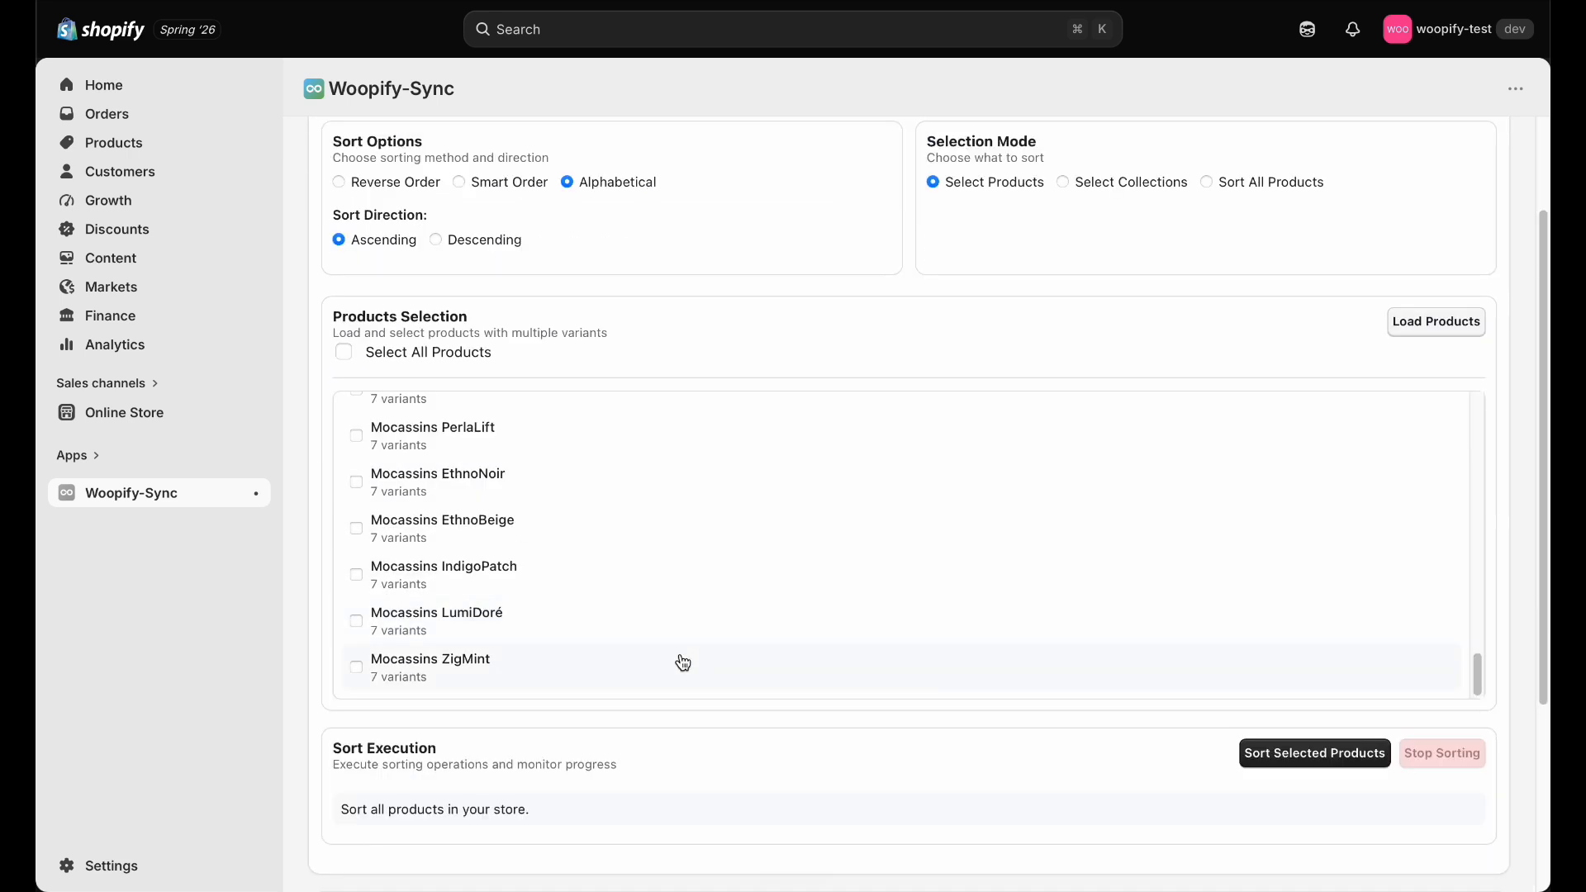
click(577, 667)
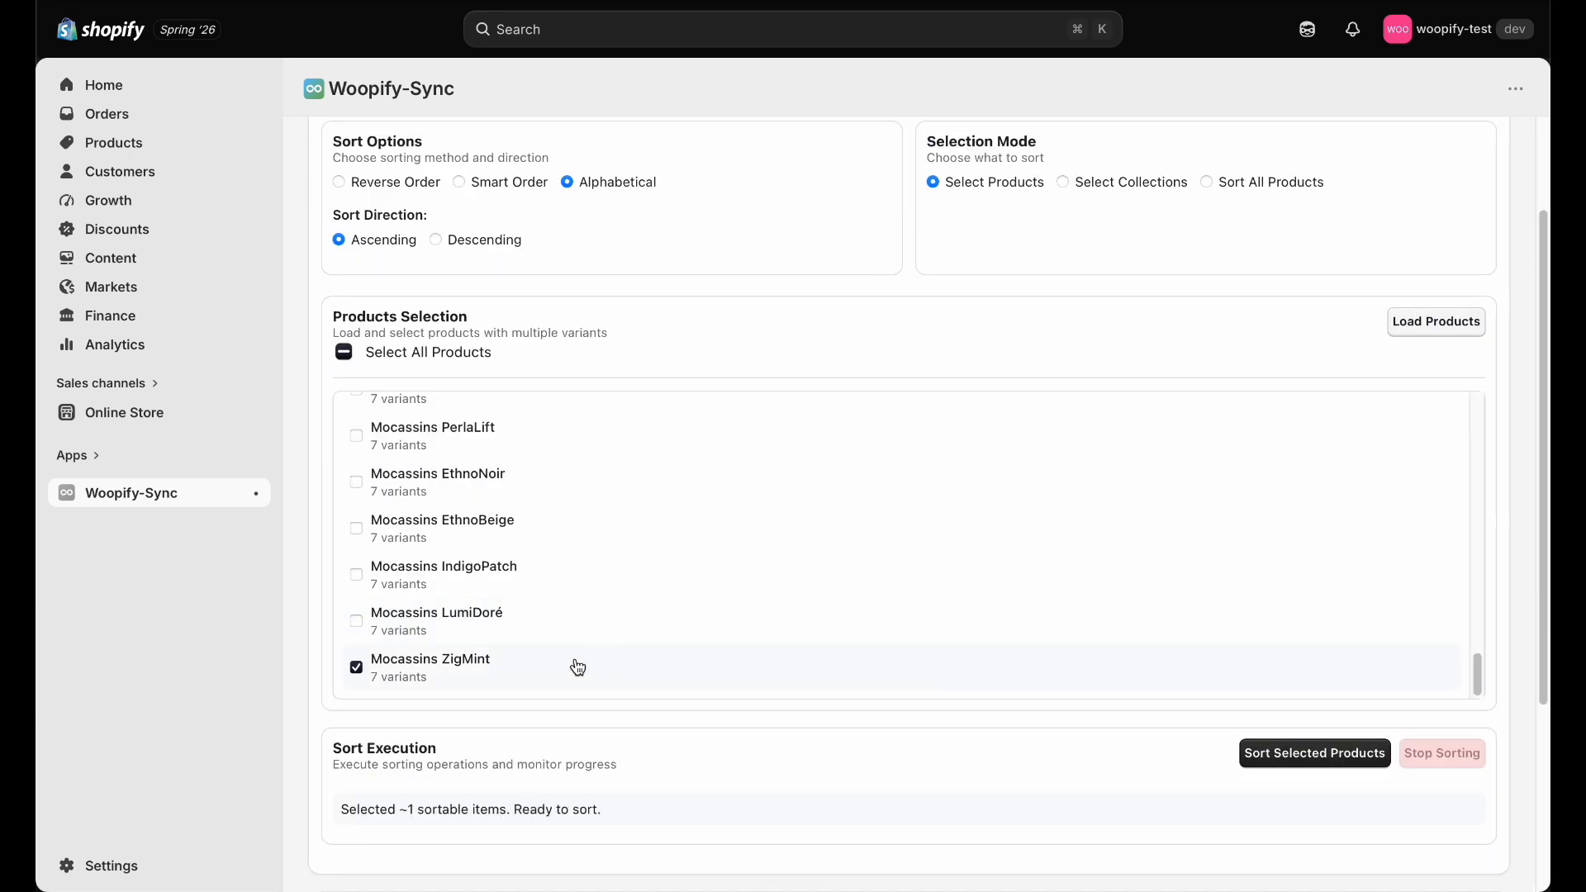
- Preview Mocassins ZigMint on the online store to examine its size order, and return to Woopify-Sync
click(782, 0)
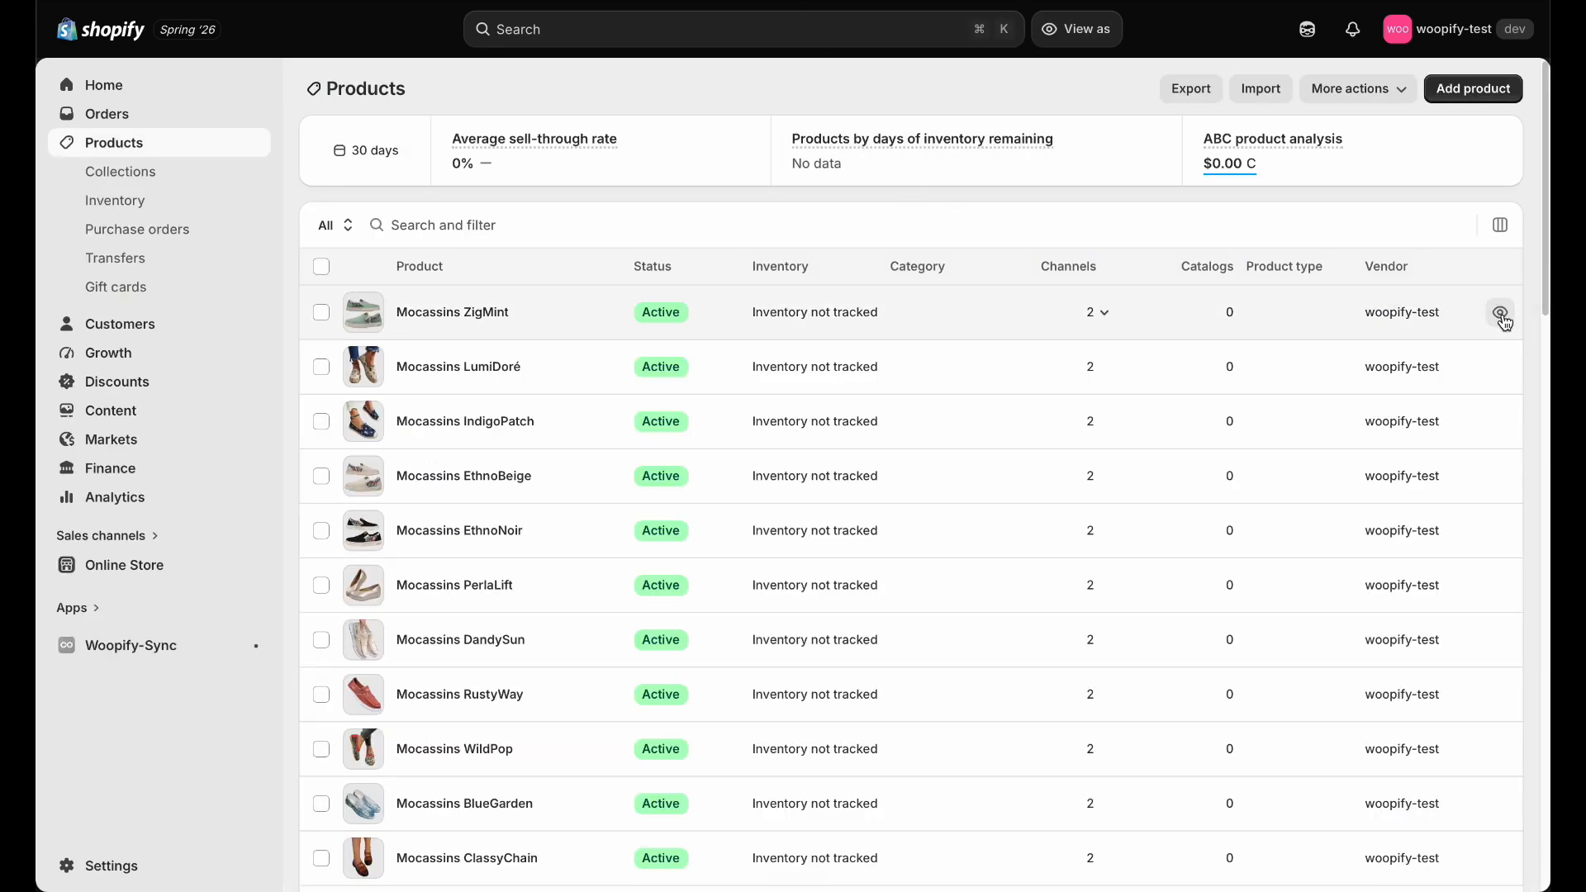
click(1500, 315)
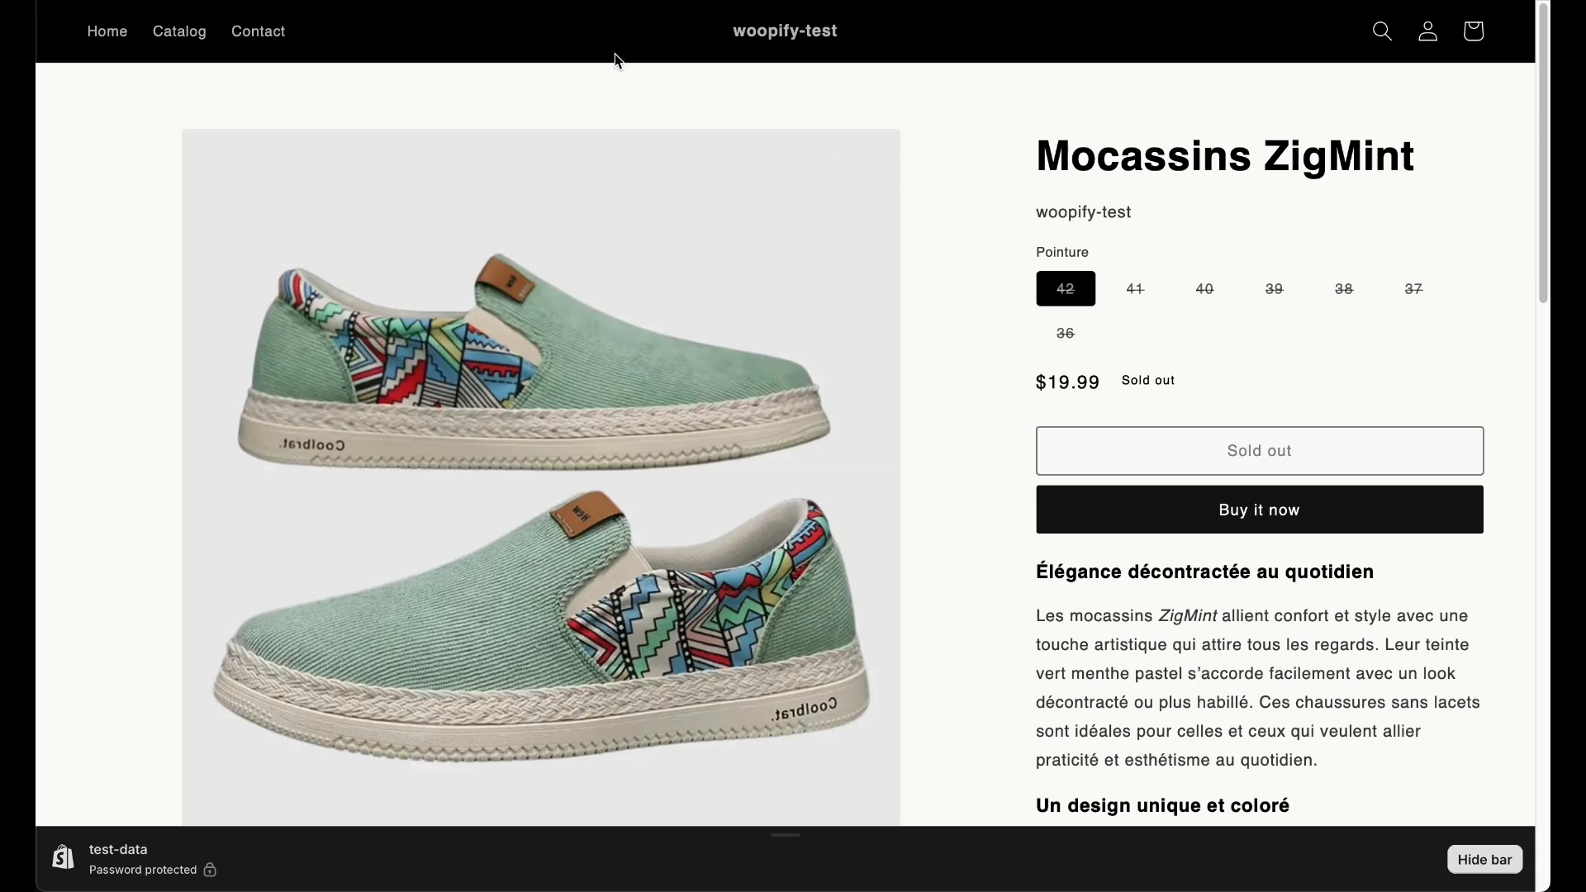
click(500, 1)
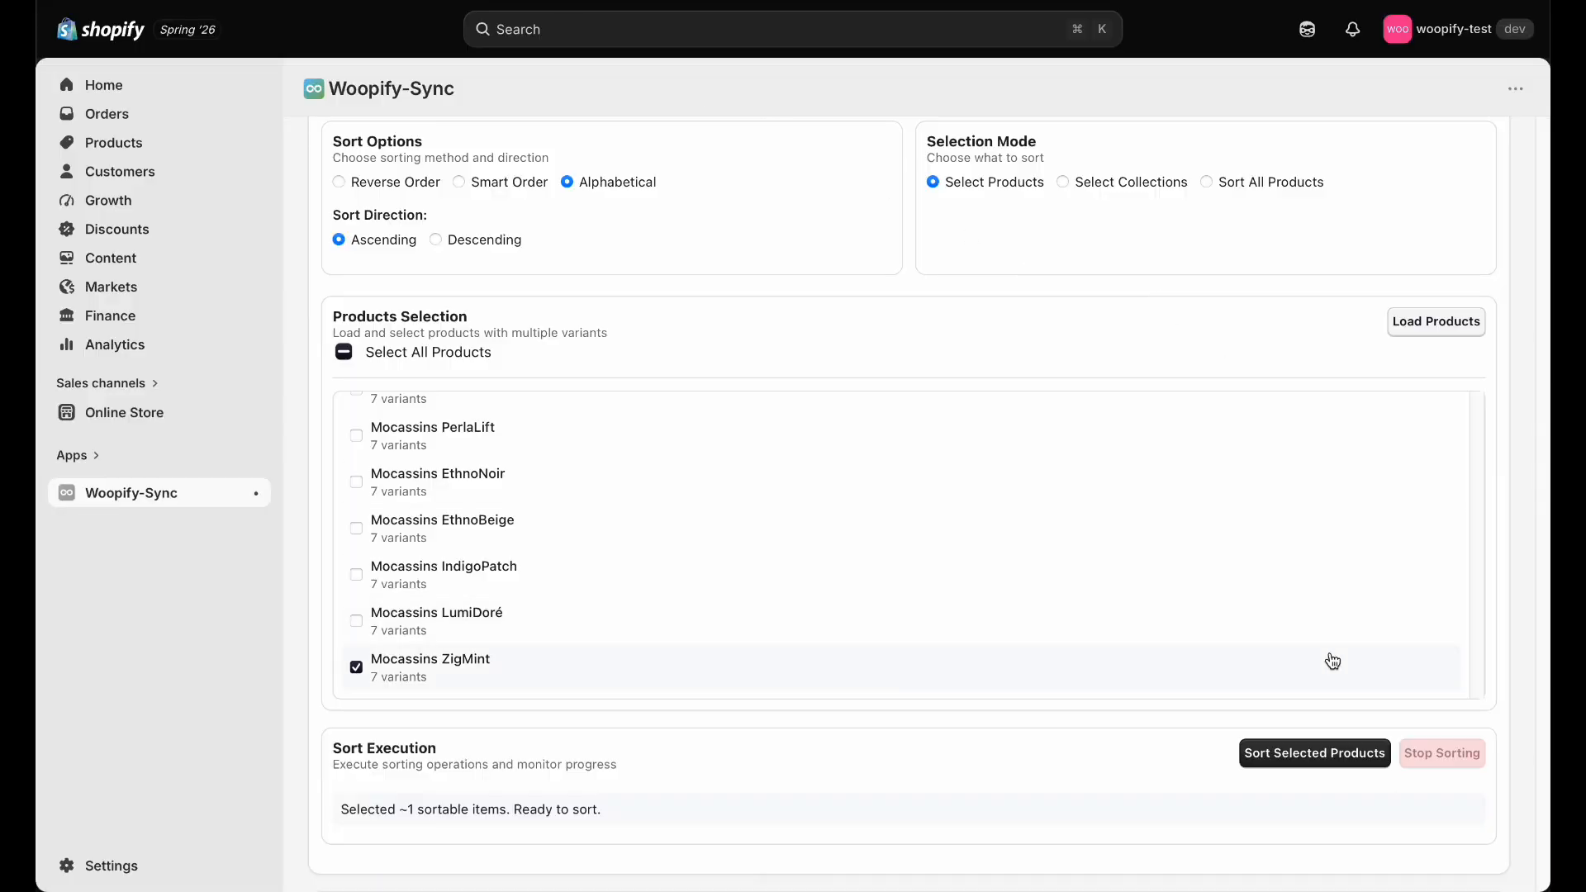
- Sort the variants of the selected Mocassins ZigMint product and confirm the operation
scroll(1325, 751, down, 2)
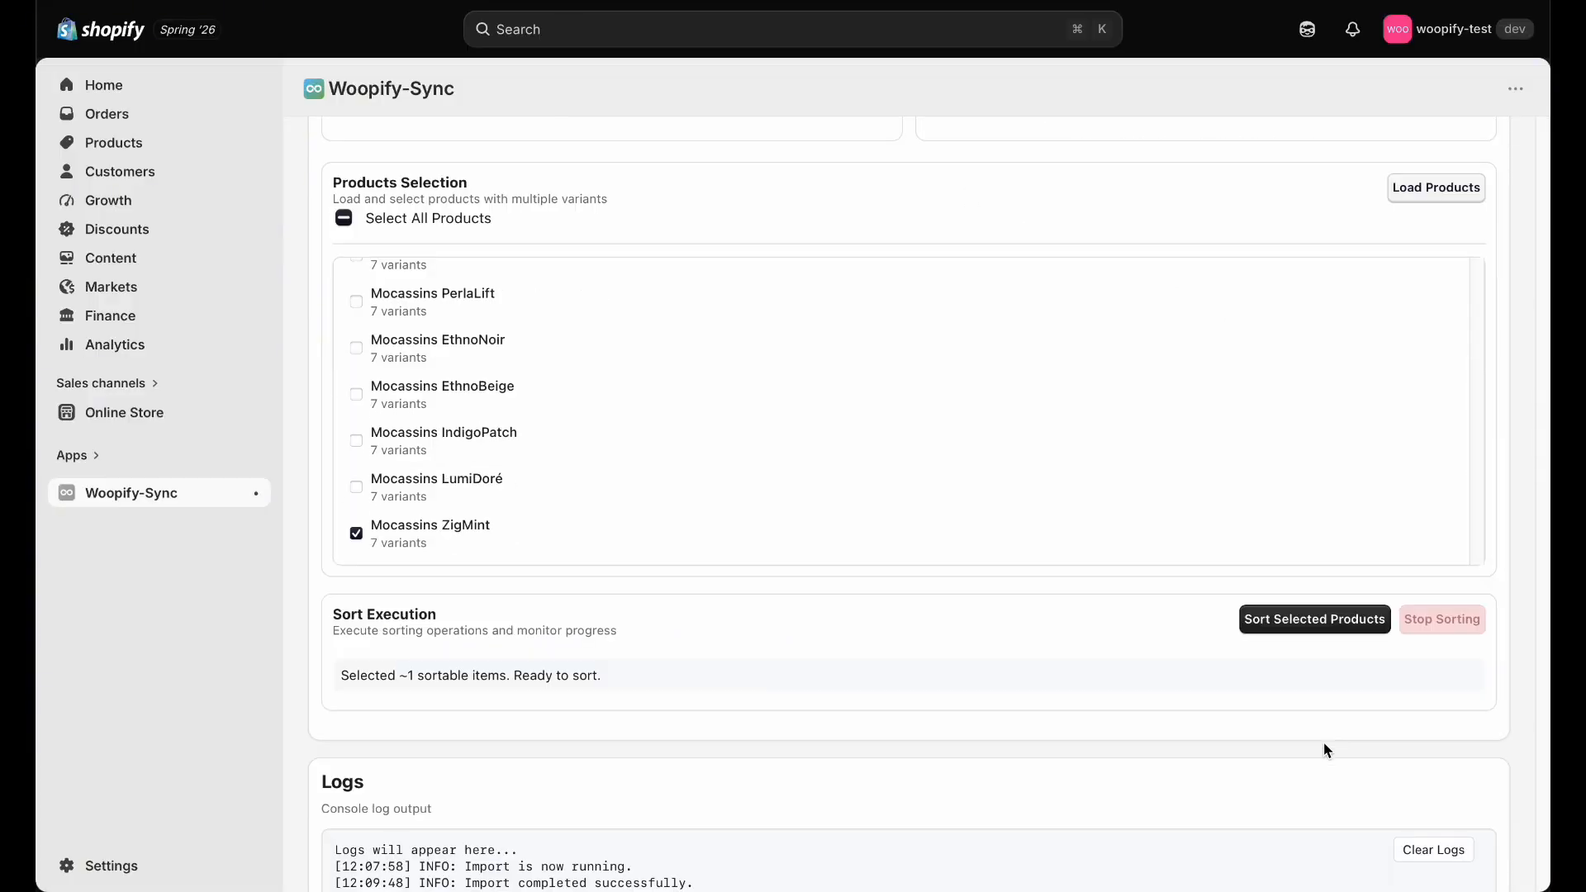
click(1332, 587)
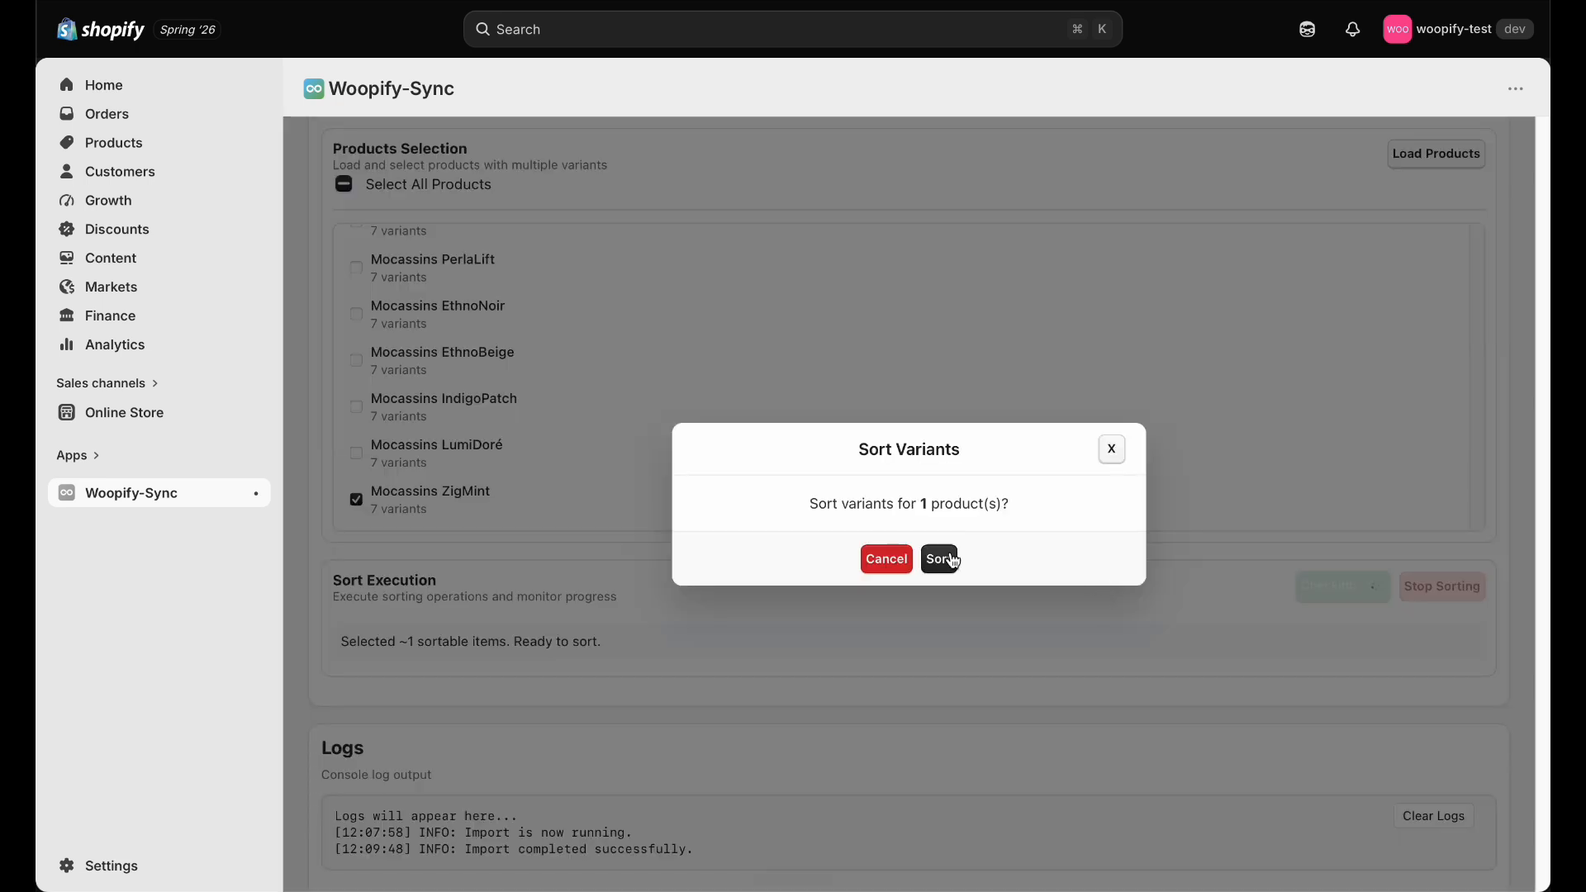
click(950, 559)
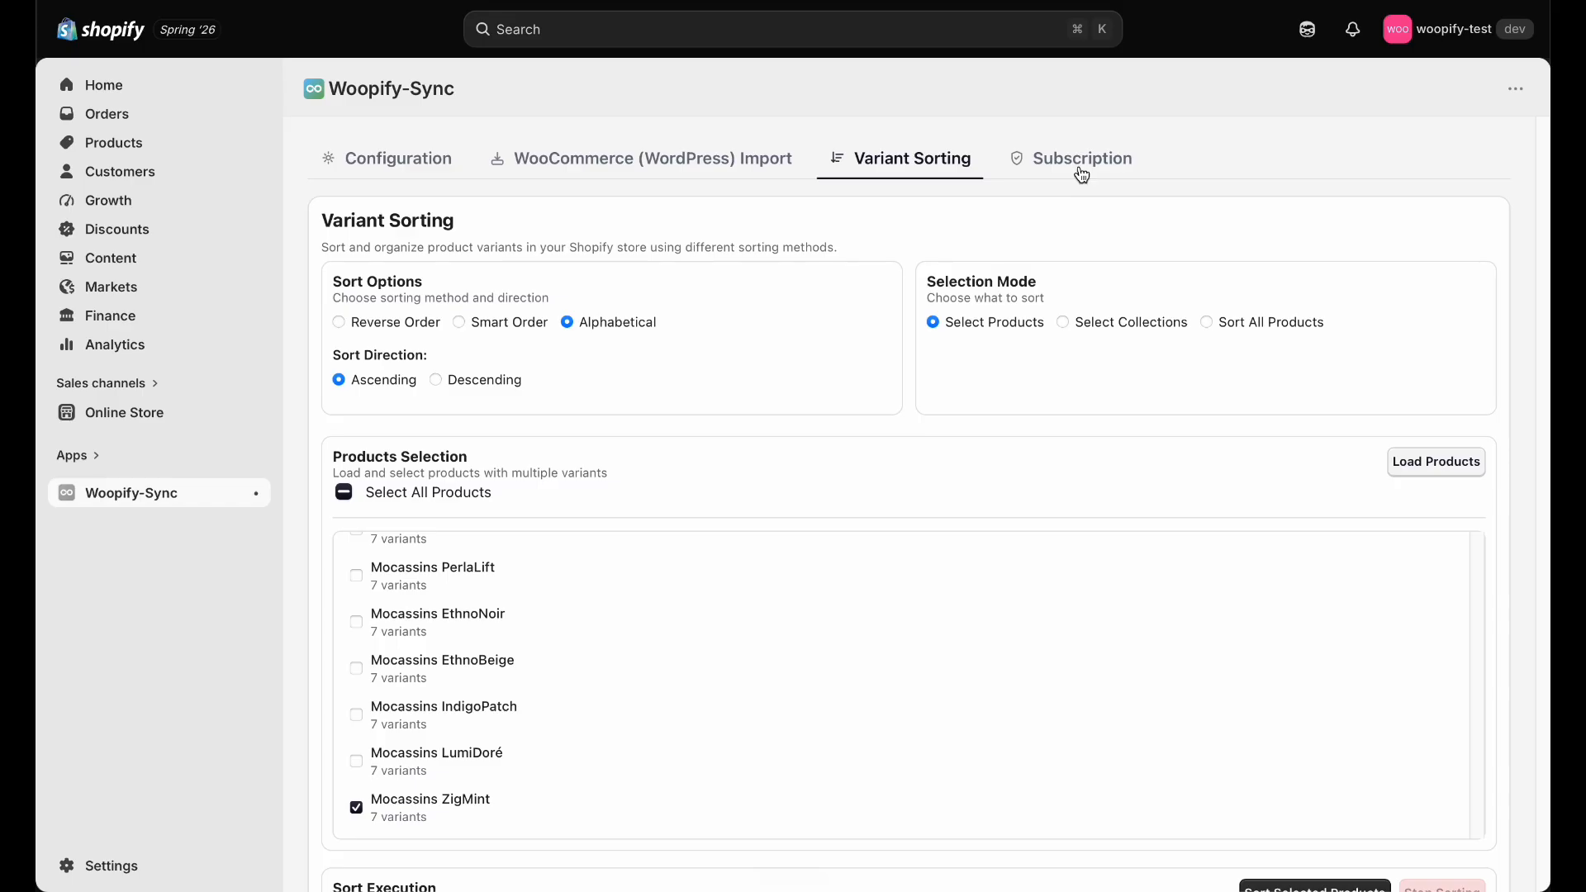
- View the app's subscription plan and its remaining imports and sorts
click(1080, 166)
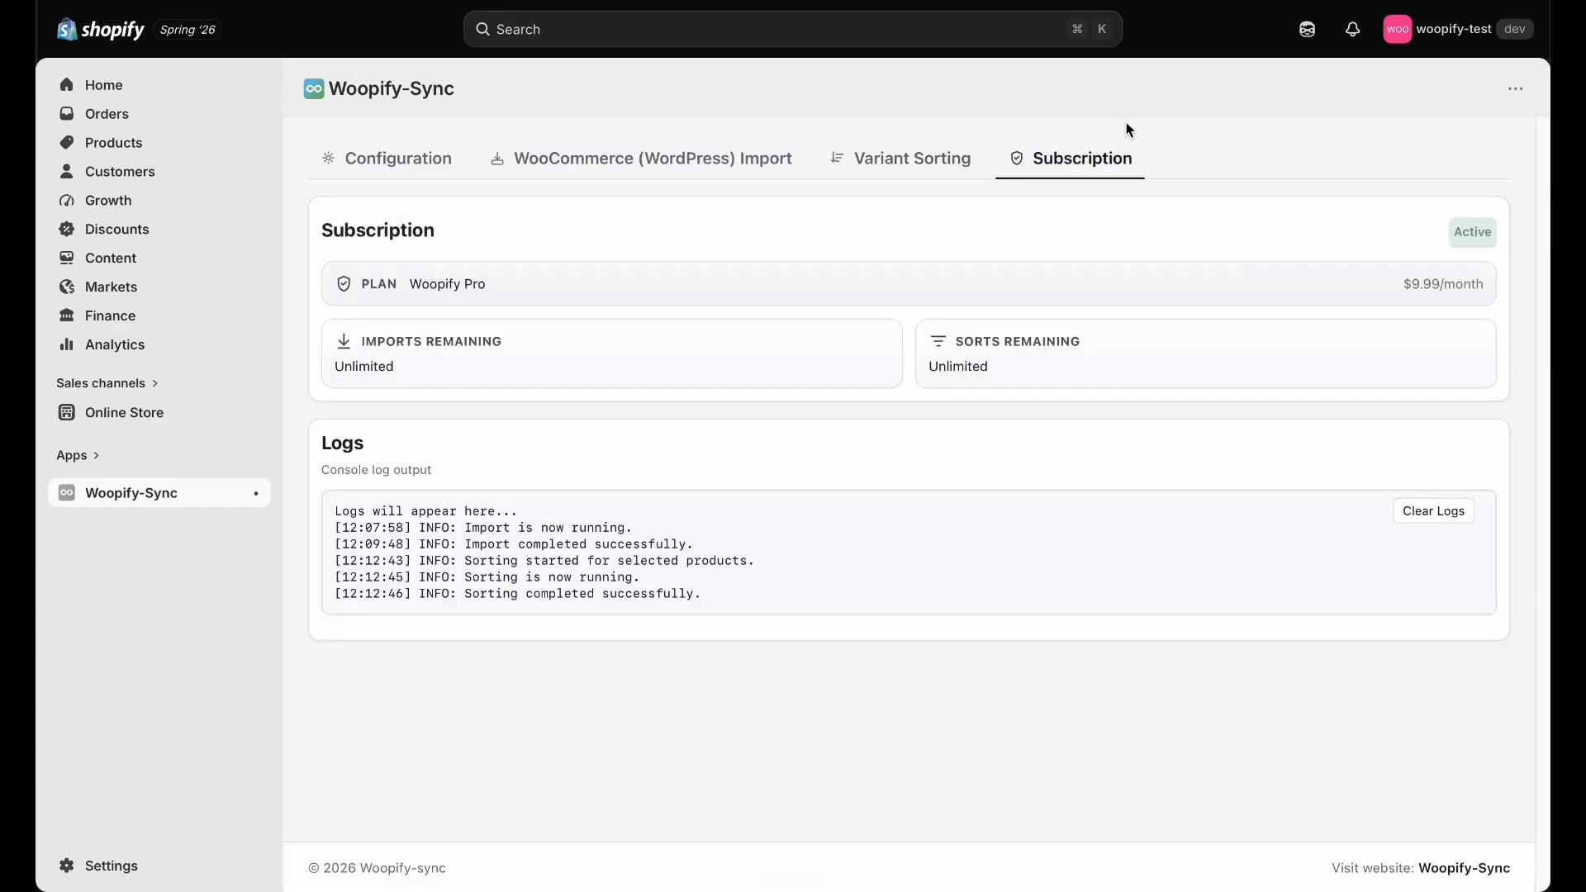